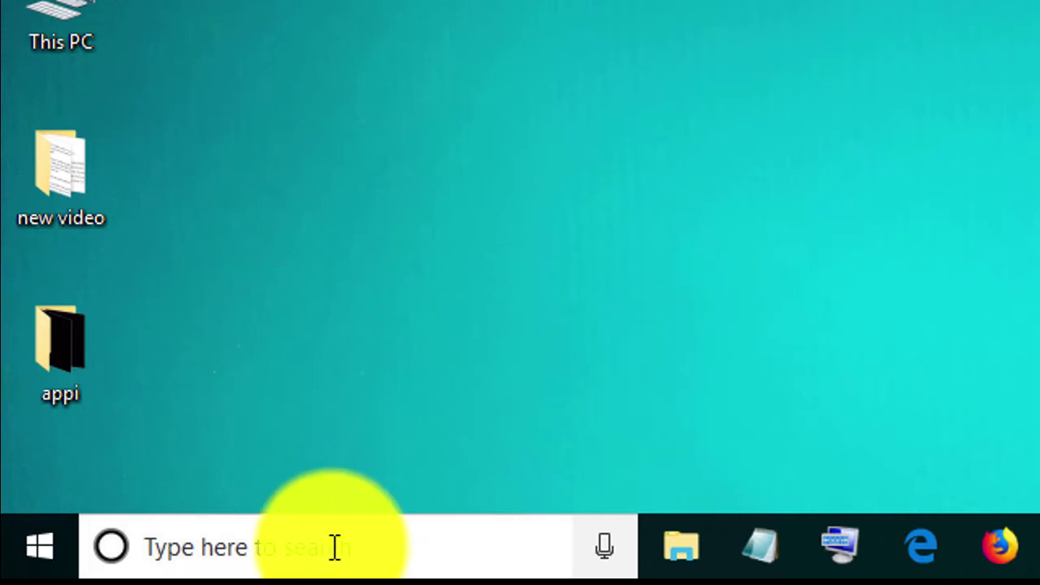
Search Windows for 'pa' so that Paint 3D appears as the best match.
left_click(220, 540)
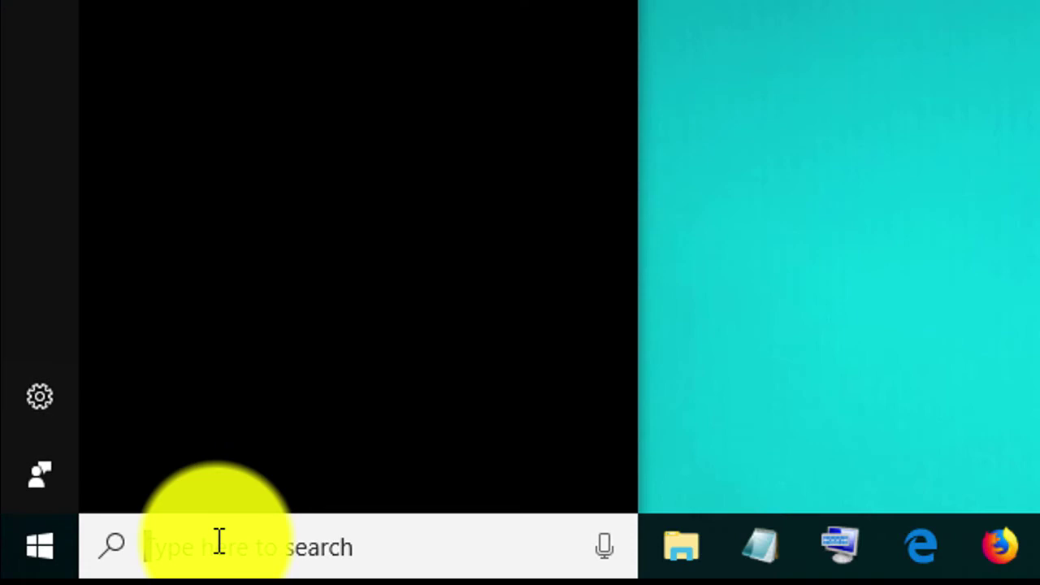
type("pa")
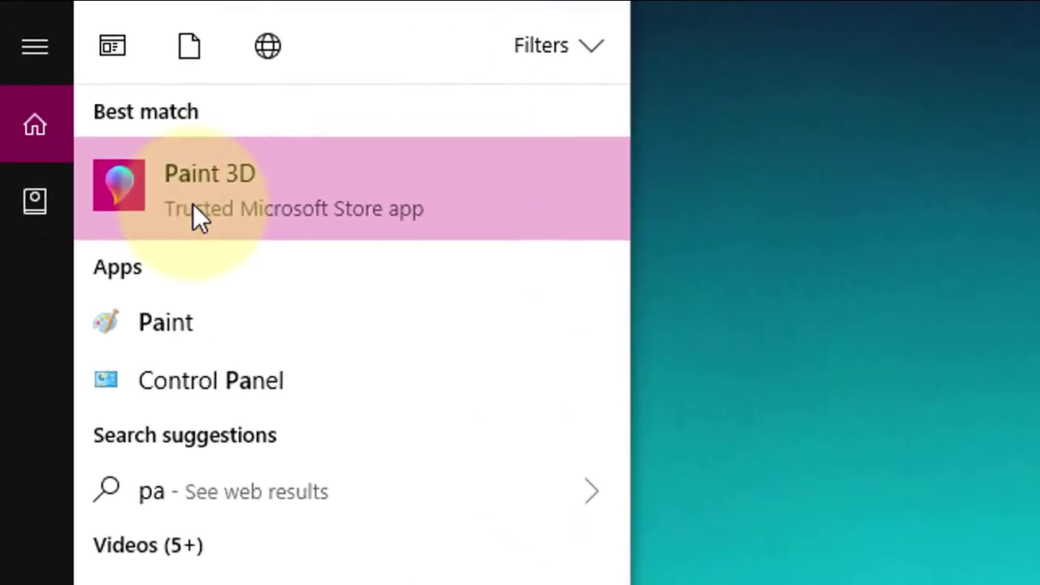
Launch Paint 3D, start a new blank project, and show the 3D shapes panel.
left_click(97, 104)
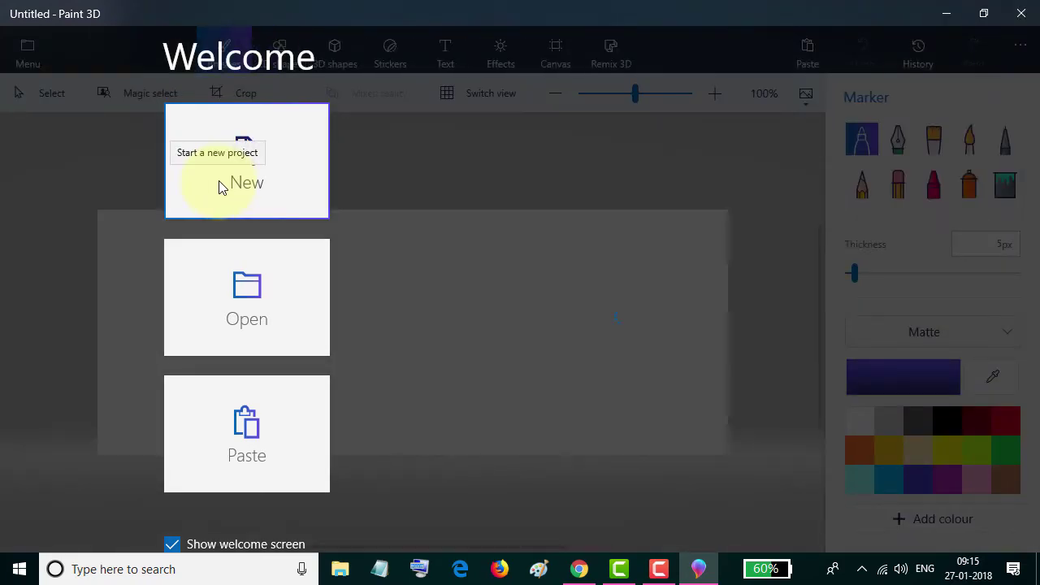
left_click(218, 182)
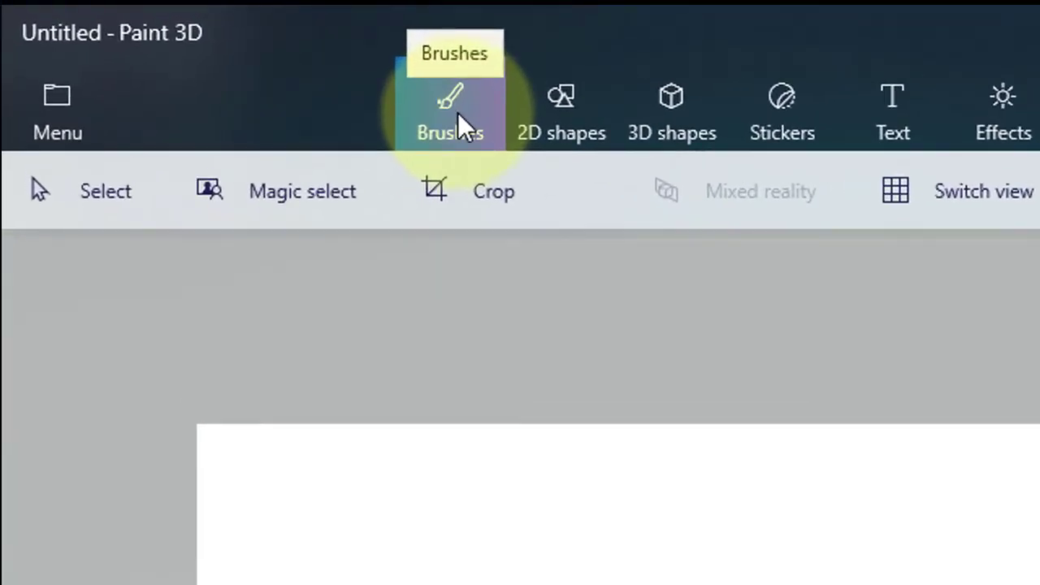
left_click(459, 126)
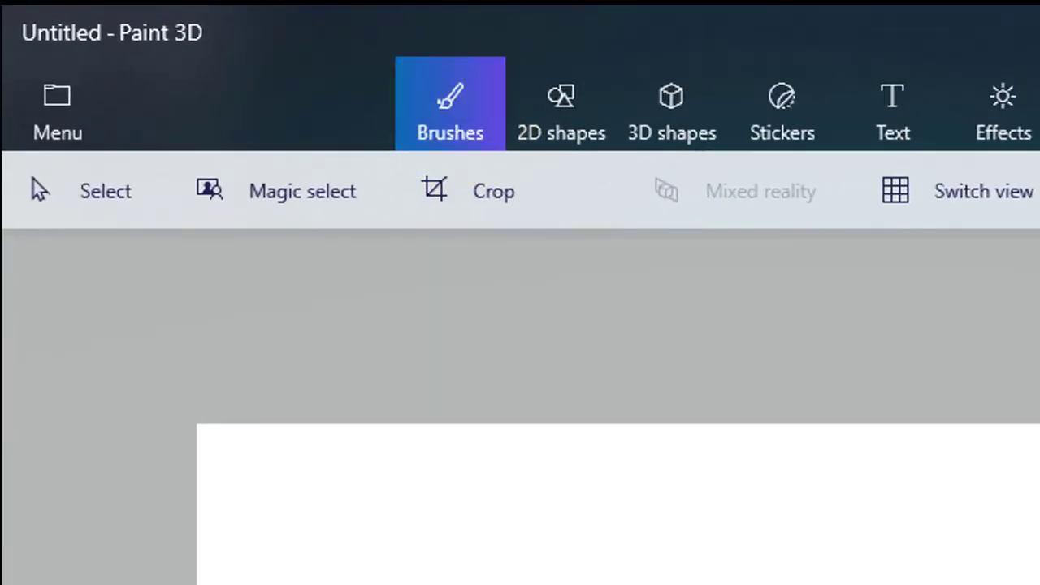
left_click(679, 133)
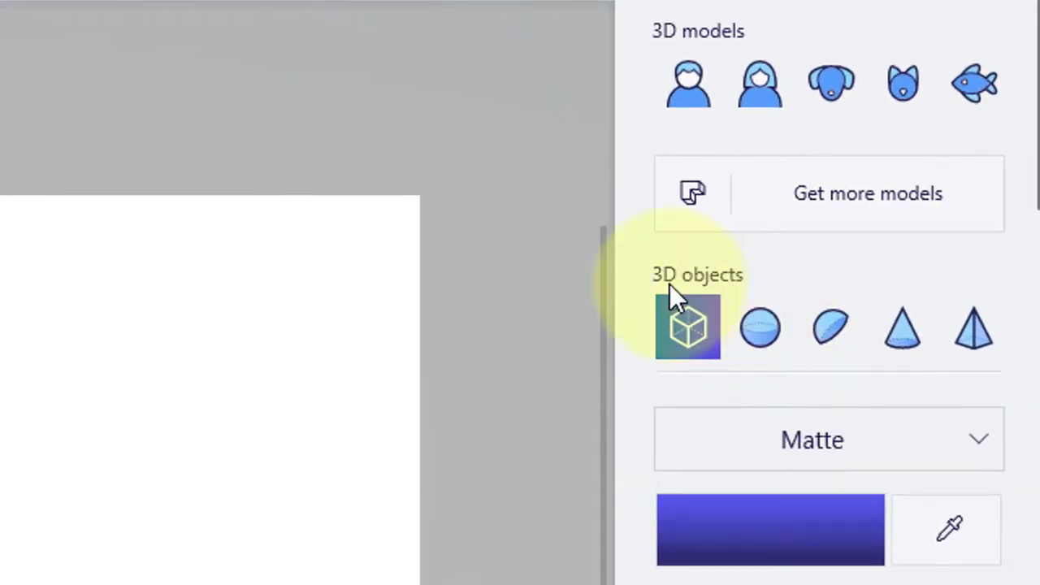
Draw a blue sphere at the canvas centre and rotate and tilt it with its handles.
left_click(765, 332)
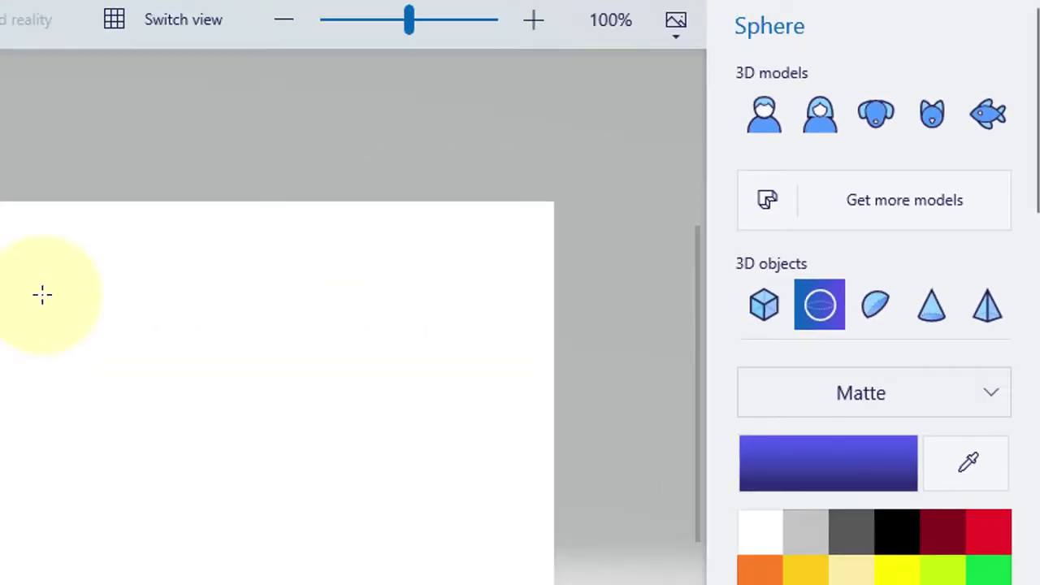
left_click_drag(345, 260, 493, 406)
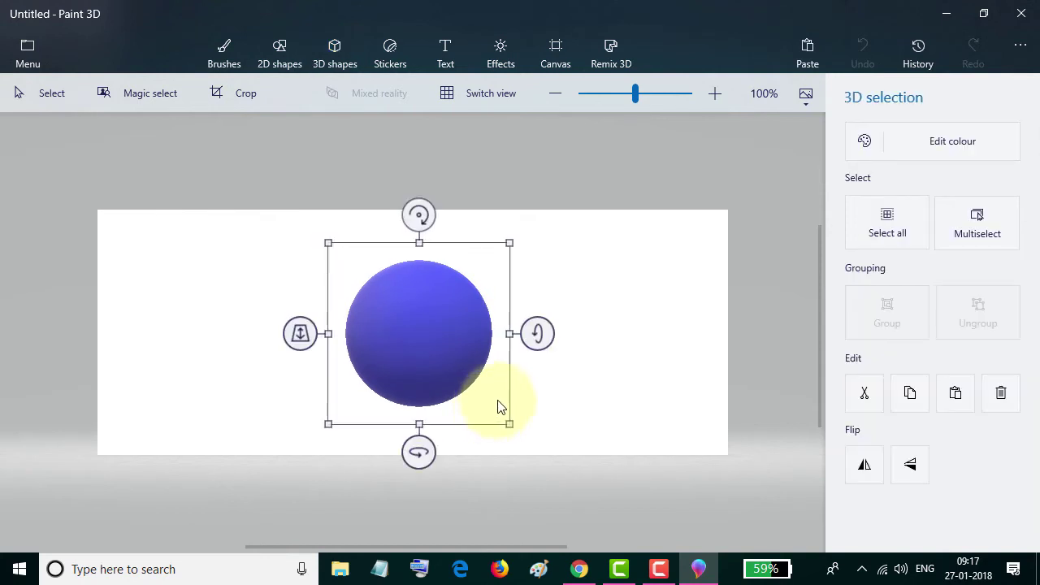
left_click_drag(539, 334, 539, 339)
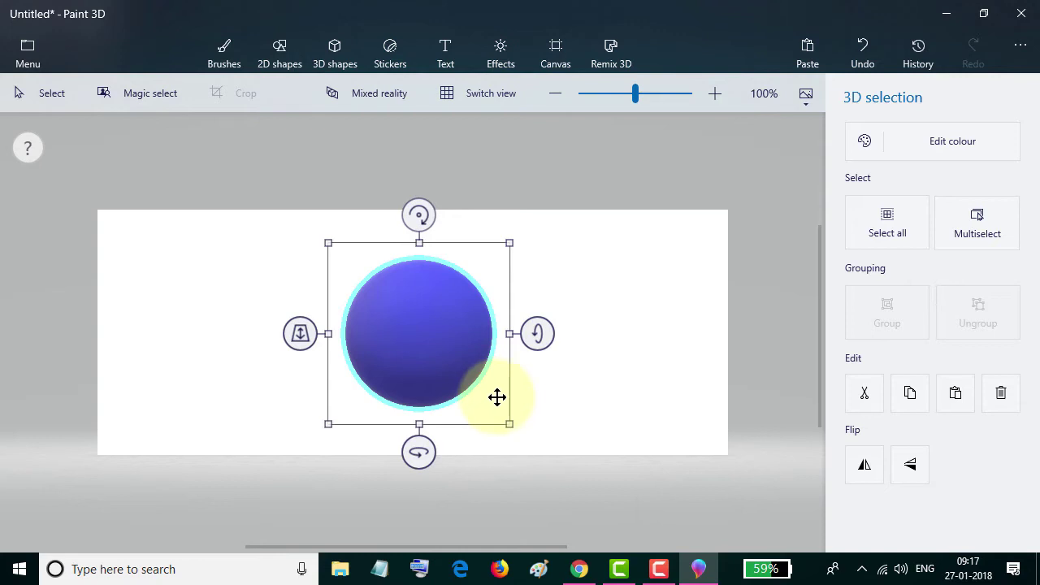
mouse_move(538, 339)
left_mouse_down()
mouse_move(544, 291)
mouse_move(537, 305)
left_mouse_up()
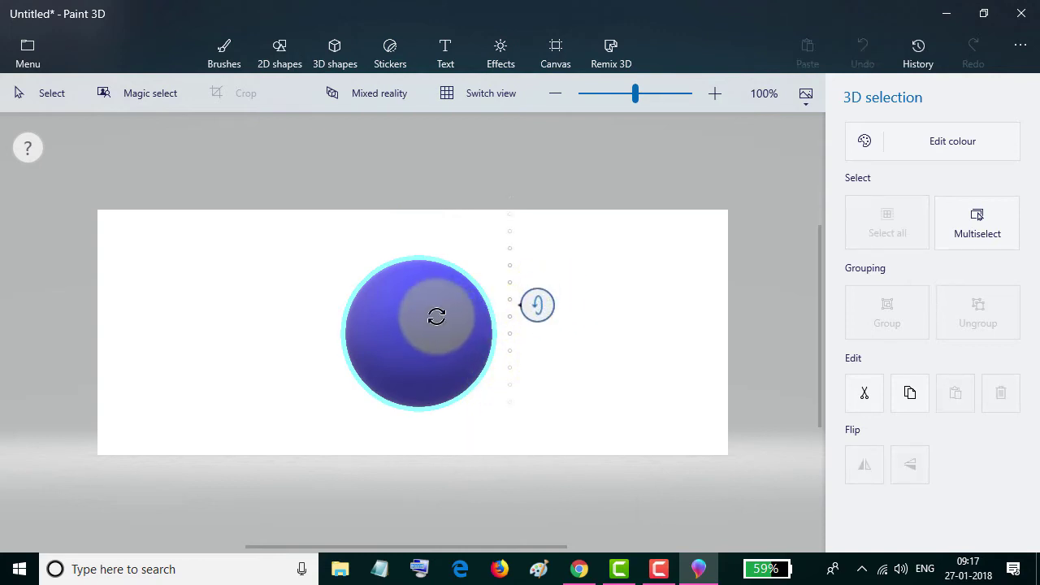
left_click_drag(437, 316, 457, 281)
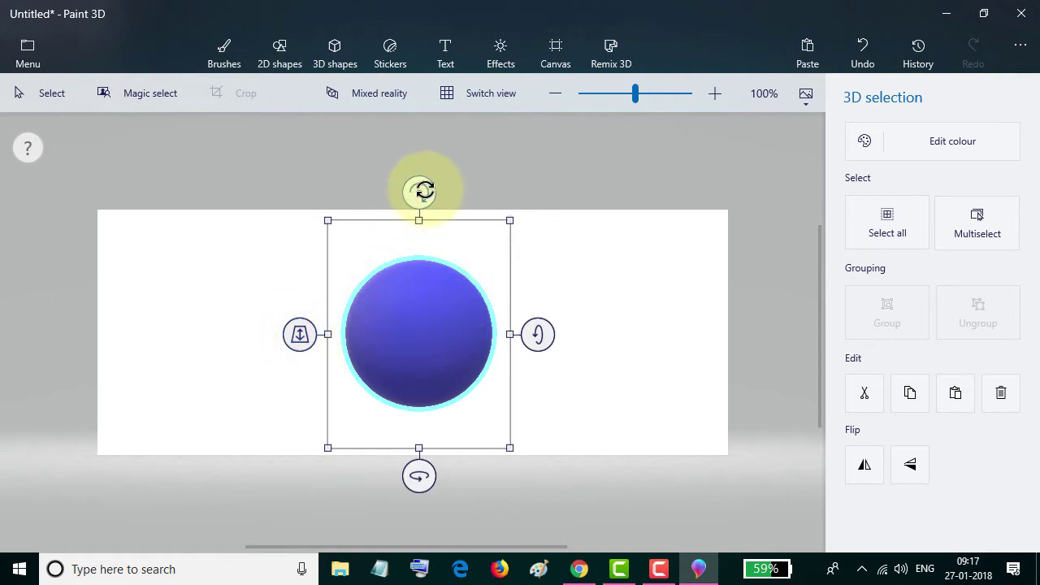
mouse_move(418, 193)
left_mouse_down()
mouse_move(430, 246)
mouse_move(480, 241)
mouse_move(498, 258)
mouse_move(501, 362)
mouse_move(388, 360)
mouse_move(390, 277)
left_mouse_up()
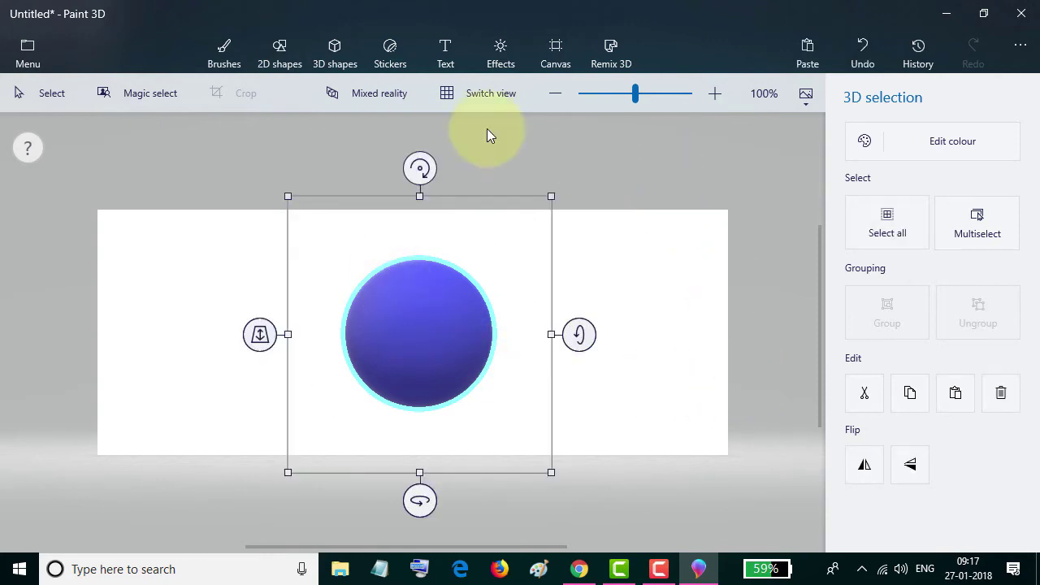
Draw a blue cube left of the sphere and tilt it so its top face shows.
left_click(339, 65)
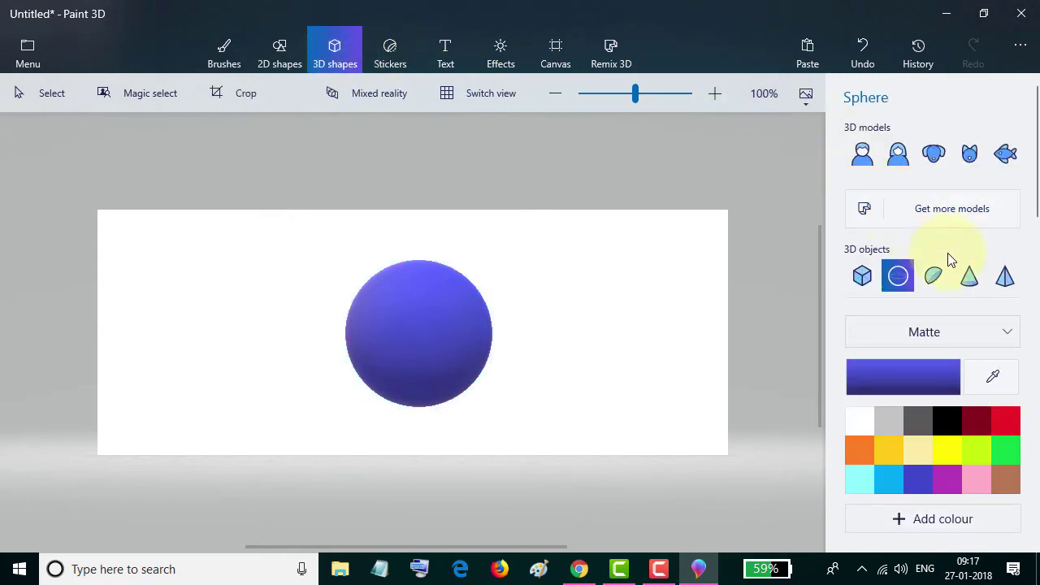
left_click(866, 279)
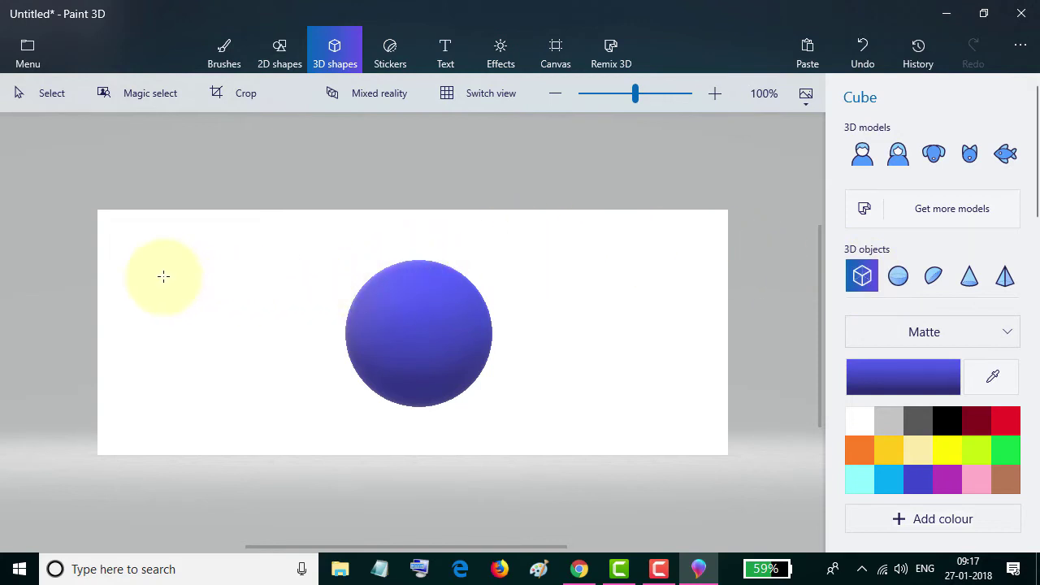
left_click_drag(217, 327, 277, 375)
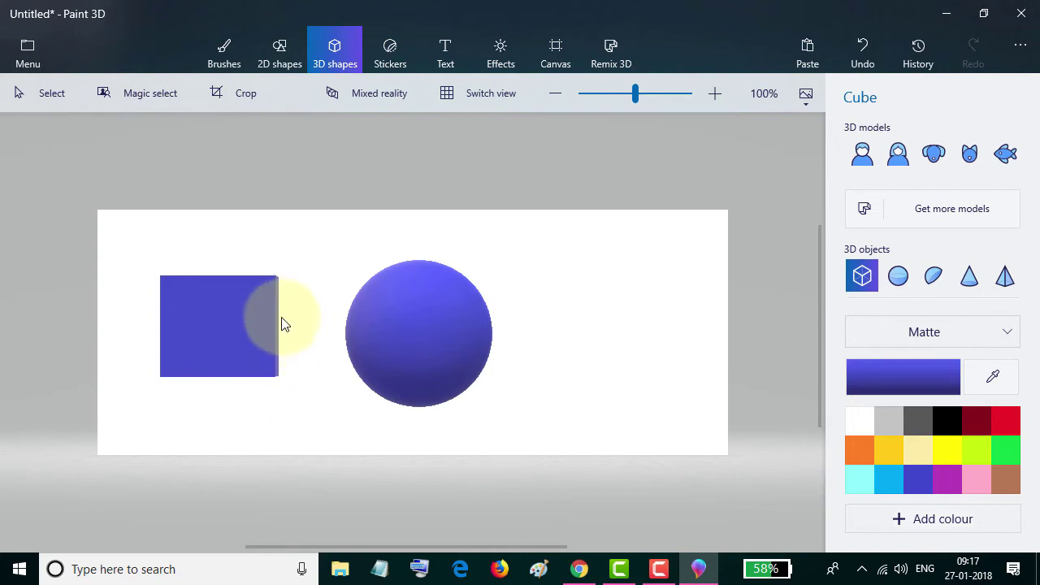
left_click(273, 342)
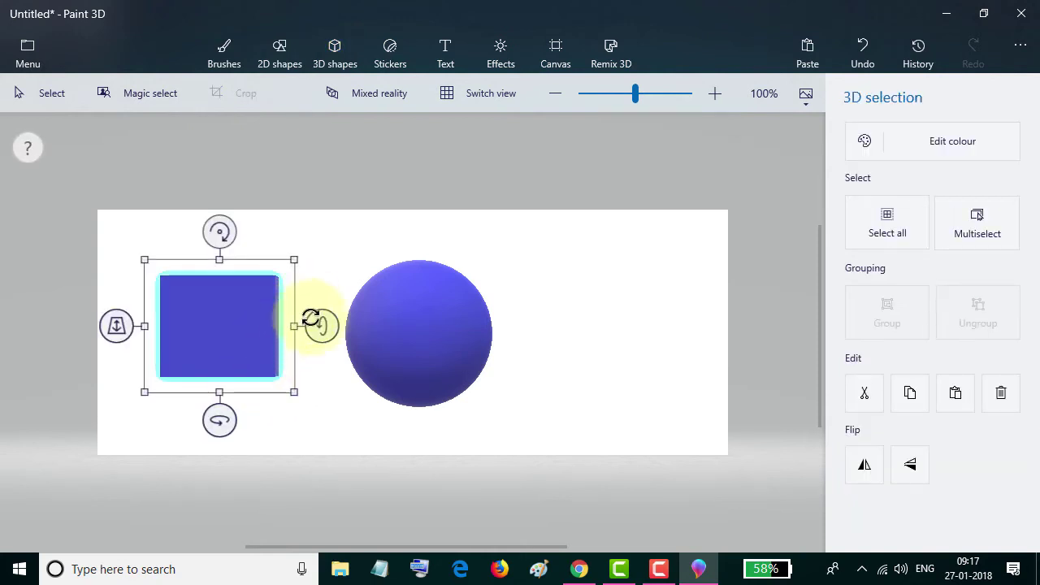
mouse_move(316, 327)
left_mouse_down()
mouse_move(320, 287)
mouse_move(297, 388)
mouse_move(318, 325)
mouse_move(321, 346)
left_mouse_up()
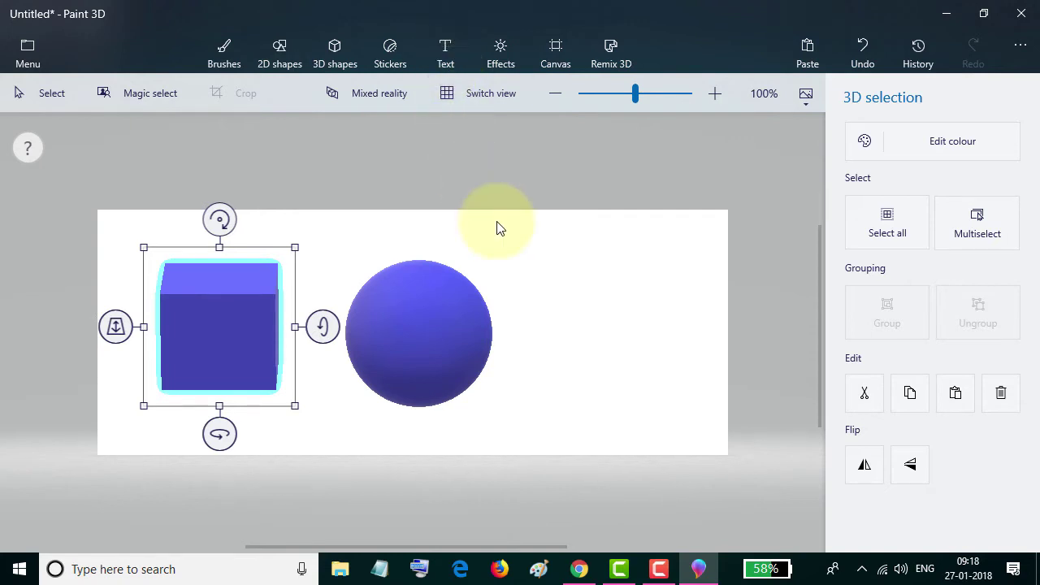
left_click(445, 65)
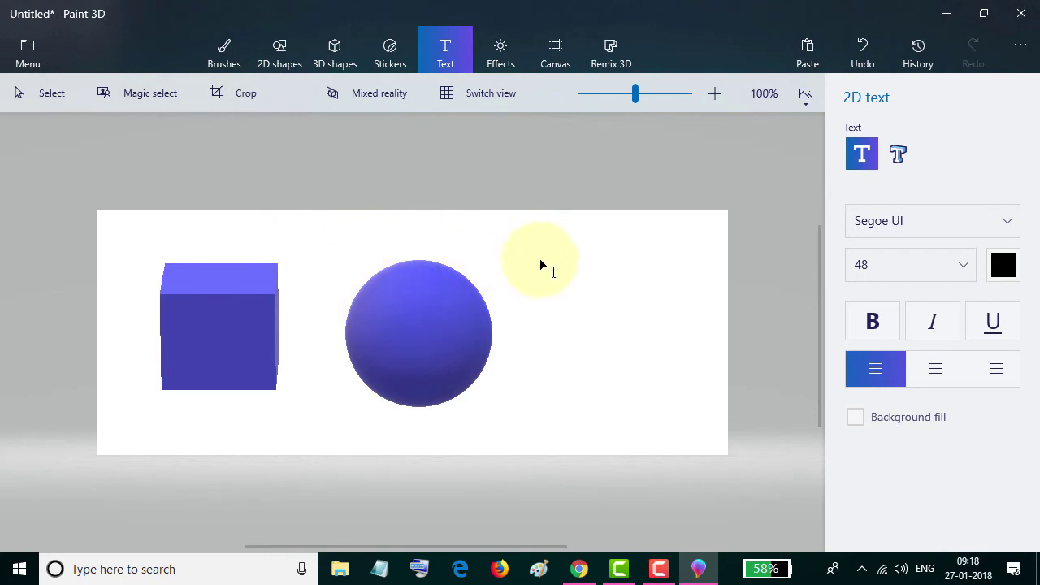
Create 3D text reading 'tech pro dvice' to the right of the sphere.
left_click(899, 165)
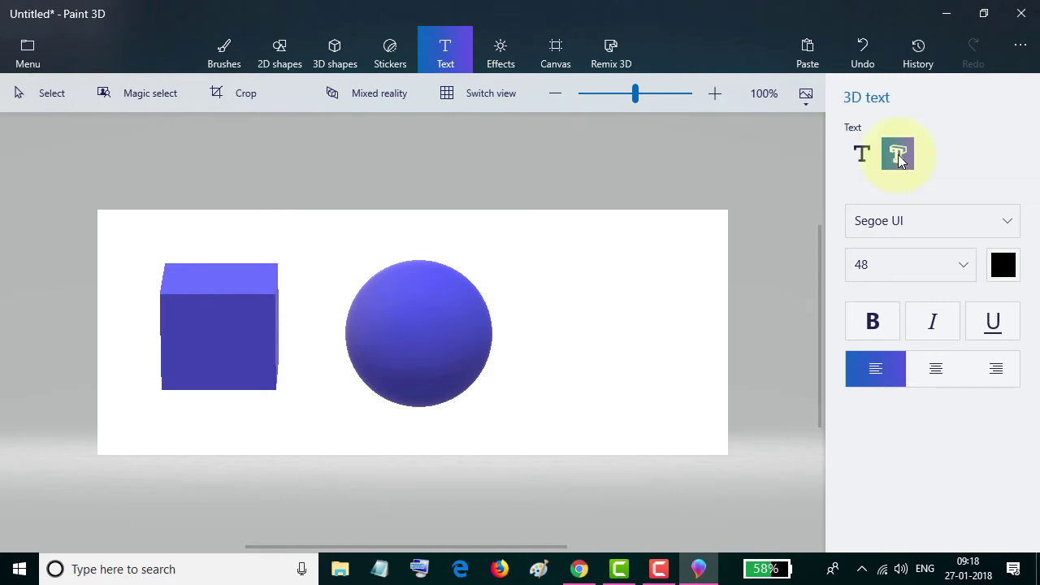
left_click(505, 255)
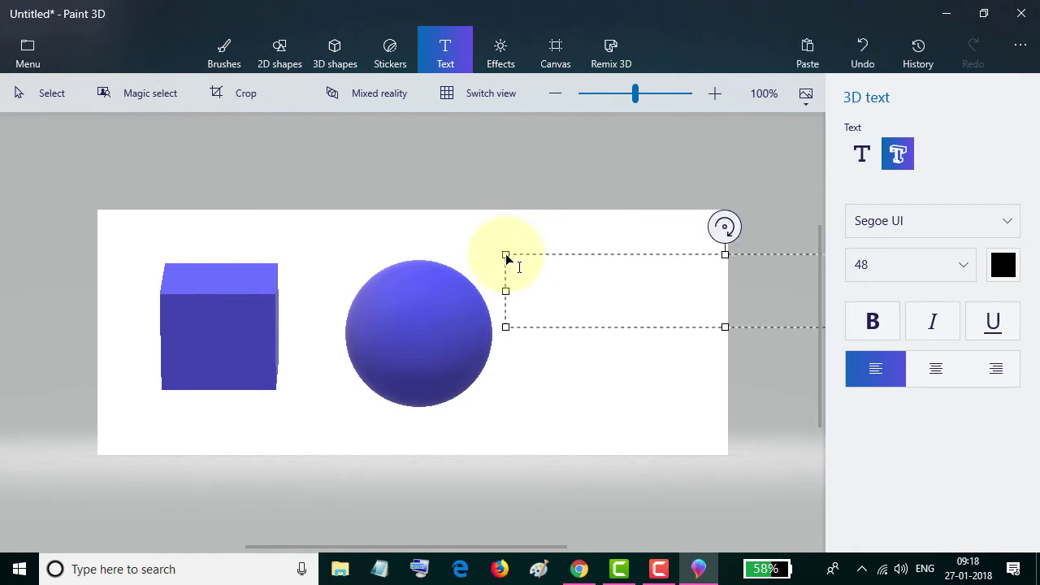
type("t")
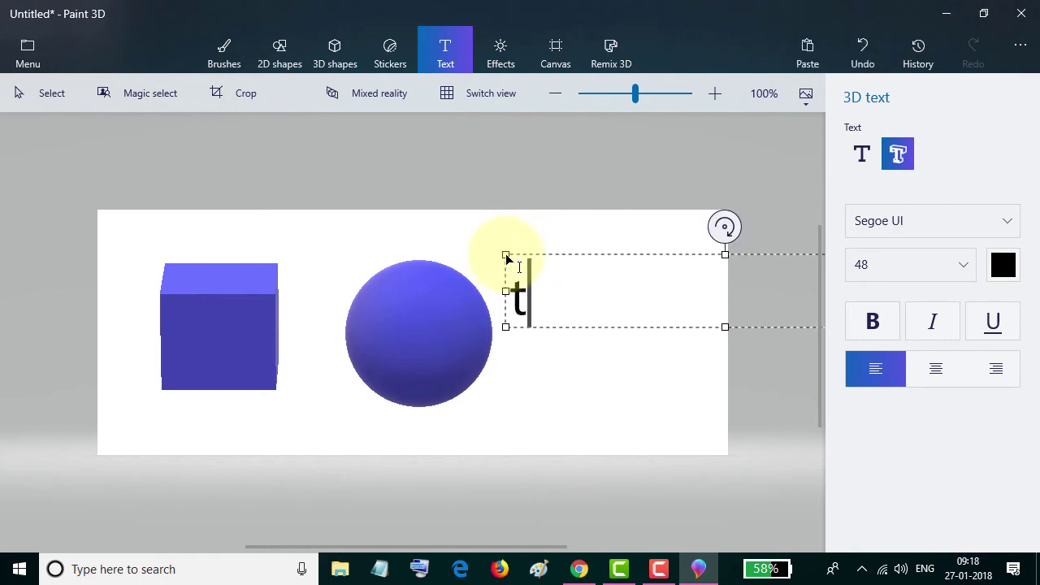
type("ech")
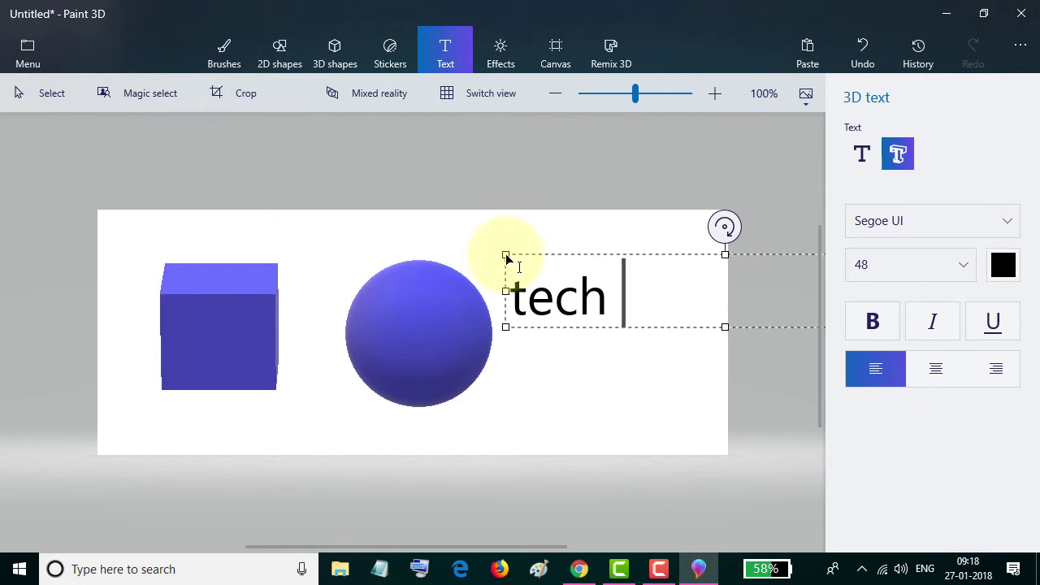
type(" pr")
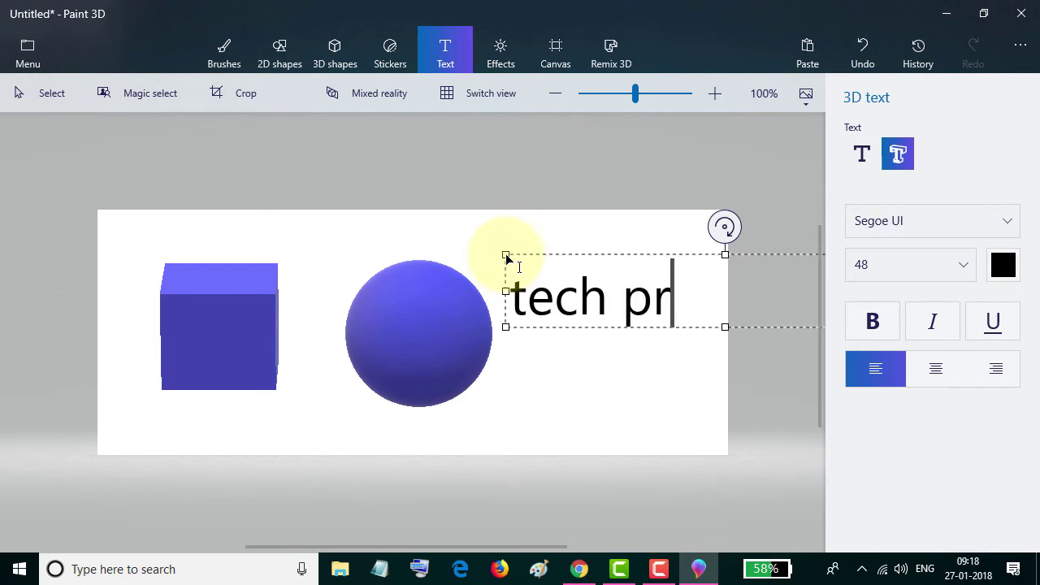
type("o")
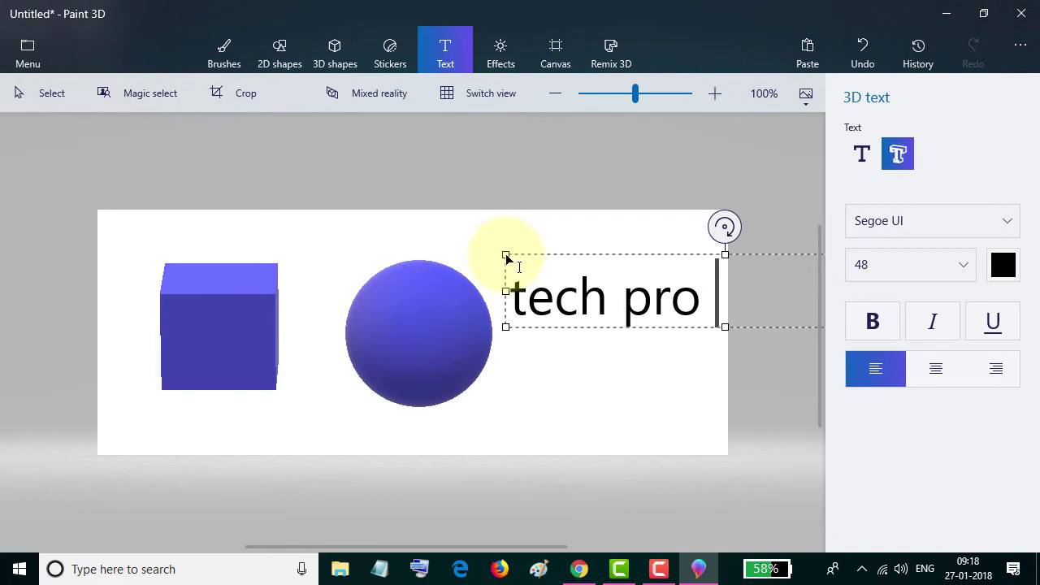
type(" dvi")
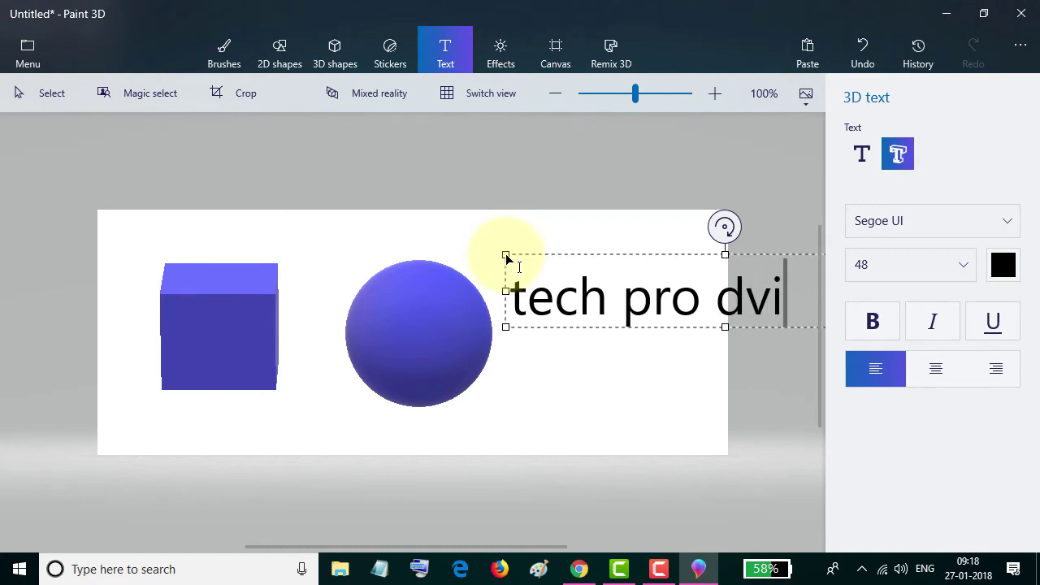
type("ce")
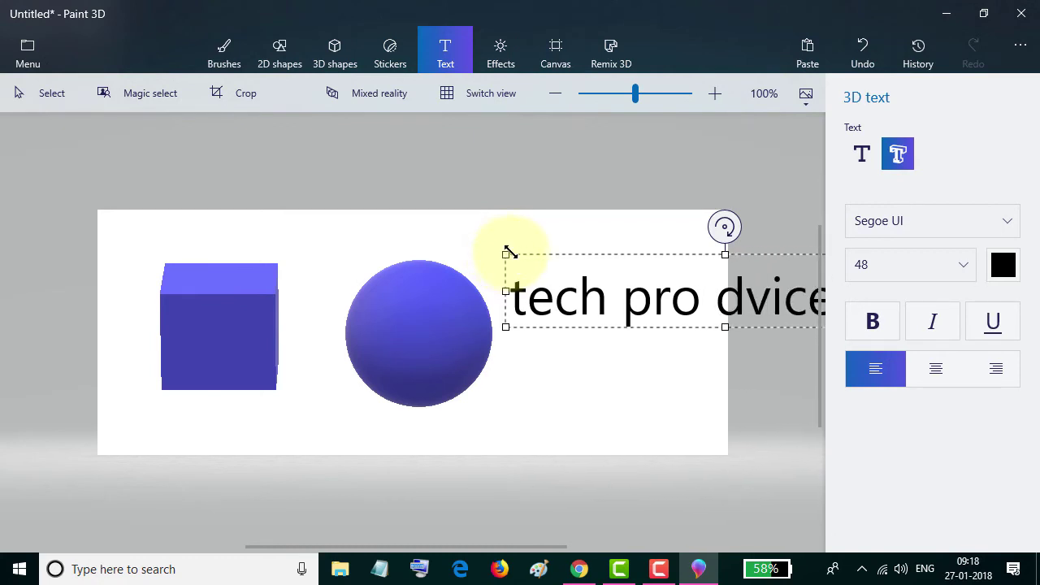
left_click(554, 361)
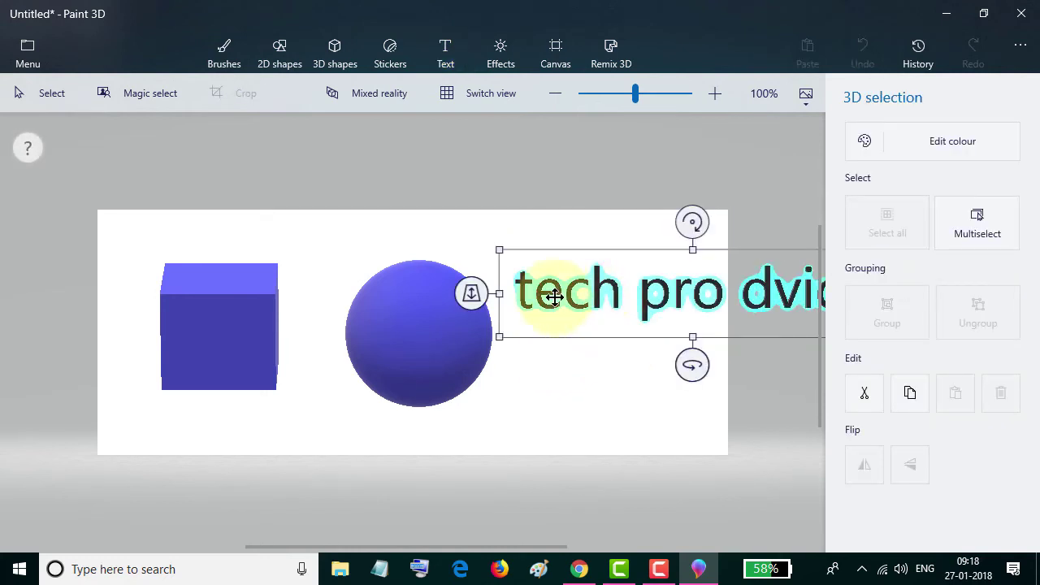
Move the text onto the cube, shrink it, stretch it taller, and rotate it to read normally.
left_click_drag(541, 295, 256, 336)
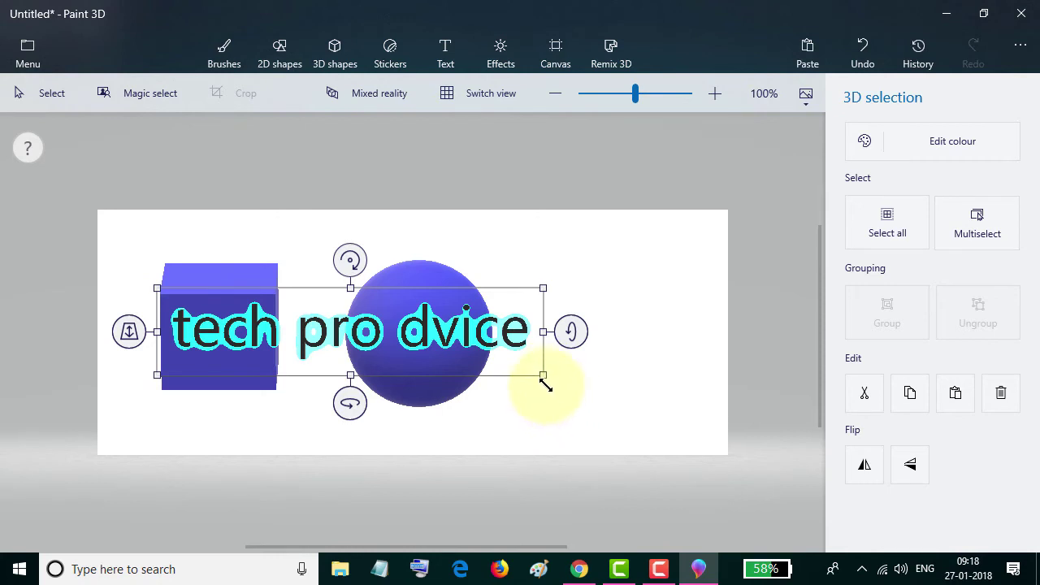
mouse_move(543, 378)
left_mouse_down()
mouse_move(283, 370)
mouse_move(260, 360)
mouse_move(367, 410)
mouse_move(279, 399)
mouse_move(251, 383)
left_mouse_up()
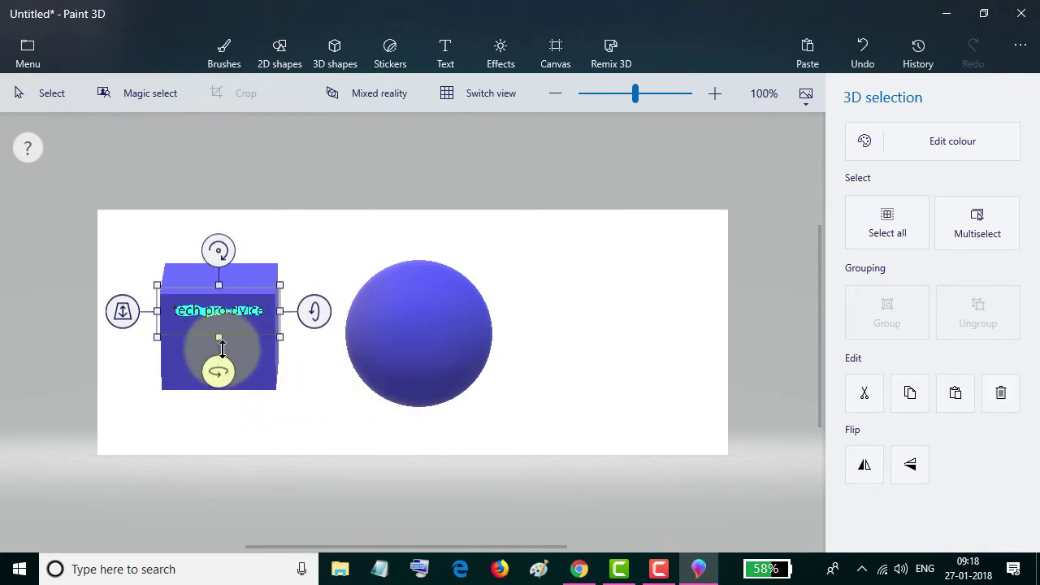
mouse_move(218, 338)
left_mouse_down()
mouse_move(212, 379)
mouse_move(218, 315)
mouse_move(229, 355)
mouse_move(218, 370)
left_mouse_up()
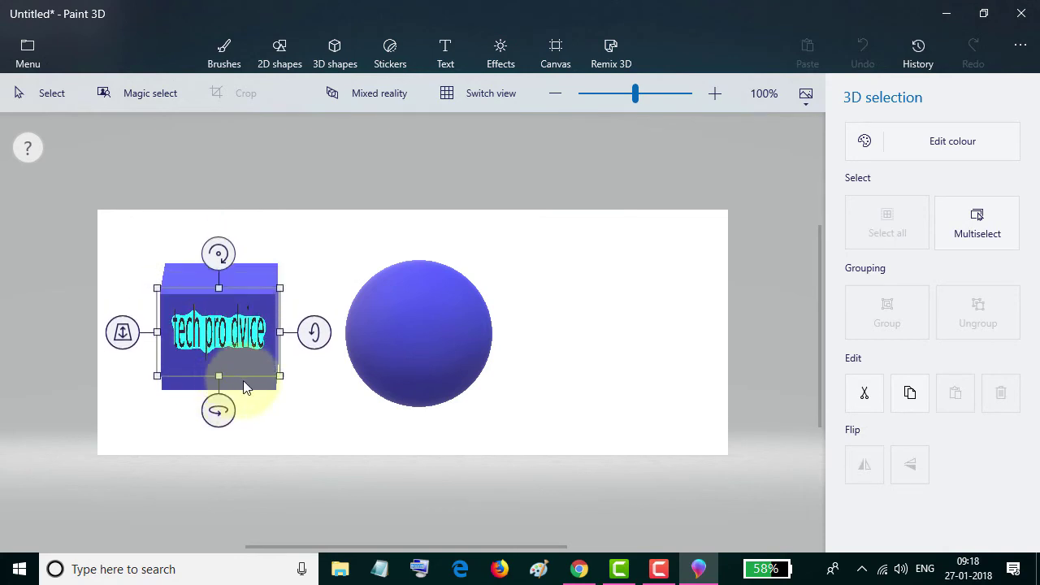
mouse_move(307, 333)
left_mouse_down()
mouse_move(309, 303)
mouse_move(357, 288)
mouse_move(313, 383)
left_mouse_up()
mouse_move(392, 388)
left_mouse_down()
mouse_move(430, 436)
mouse_move(434, 306)
left_mouse_up()
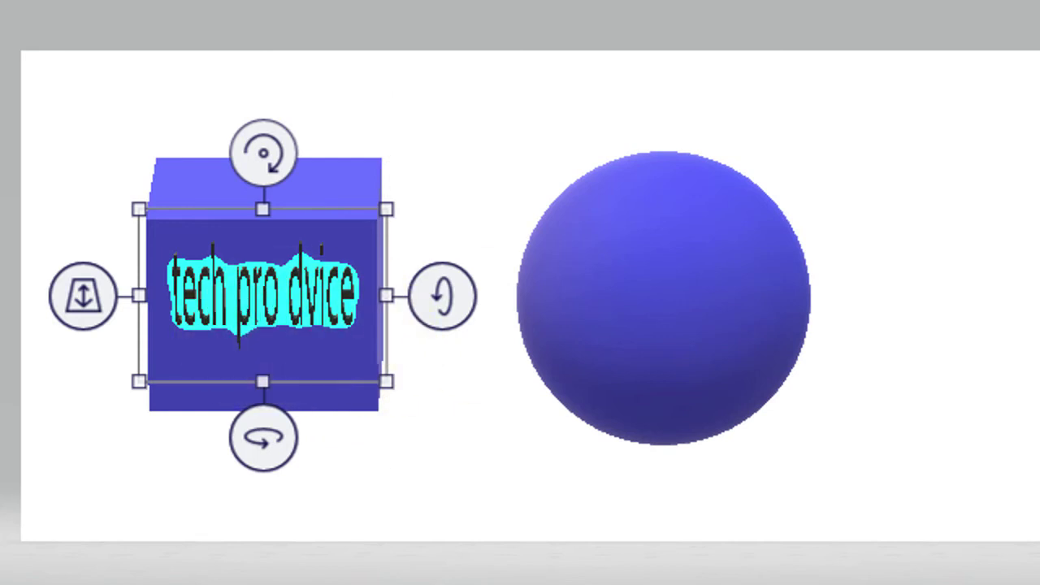
left_click(466, 405)
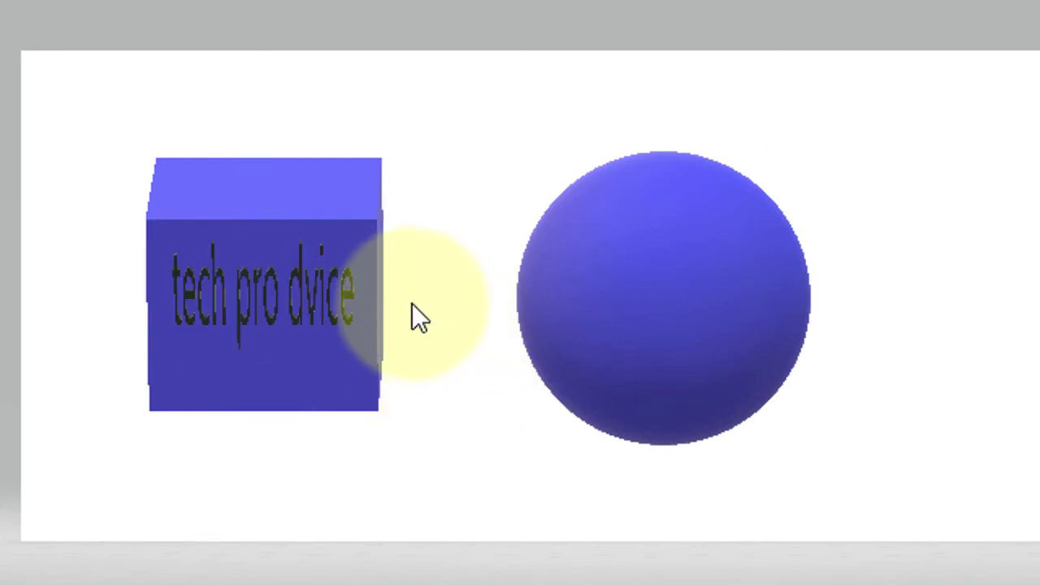
Enlarge the blue cube, then move the 'tech pro dvice' text up and widen it across the cube.
left_click(306, 188)
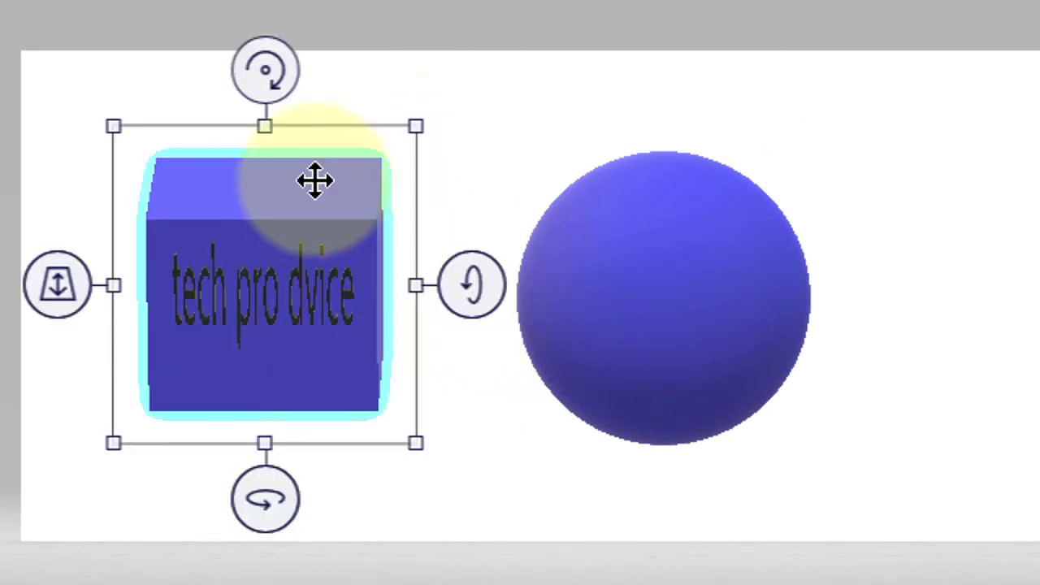
left_click_drag(407, 141, 565, 180)
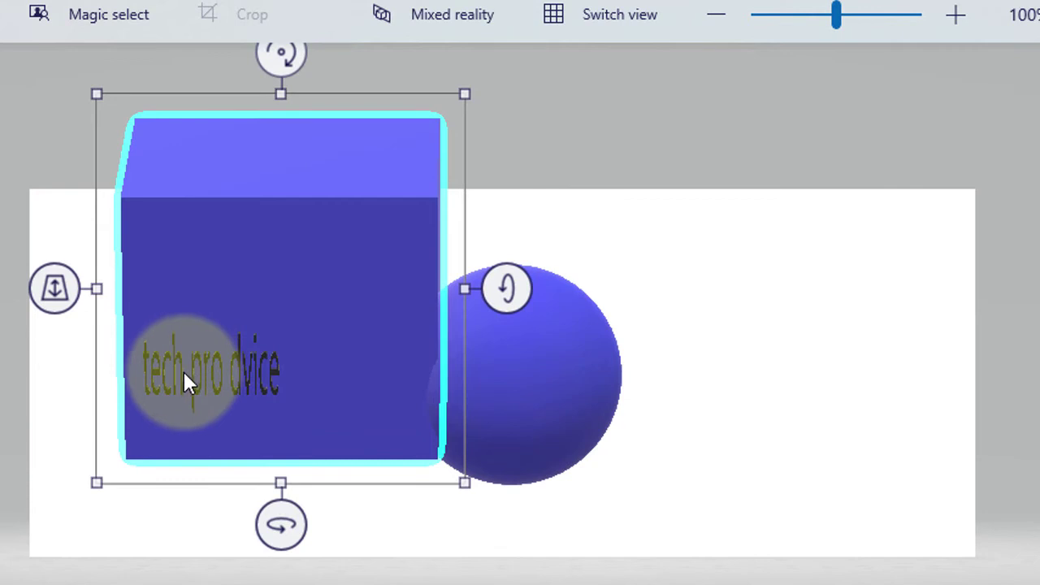
left_click(321, 430)
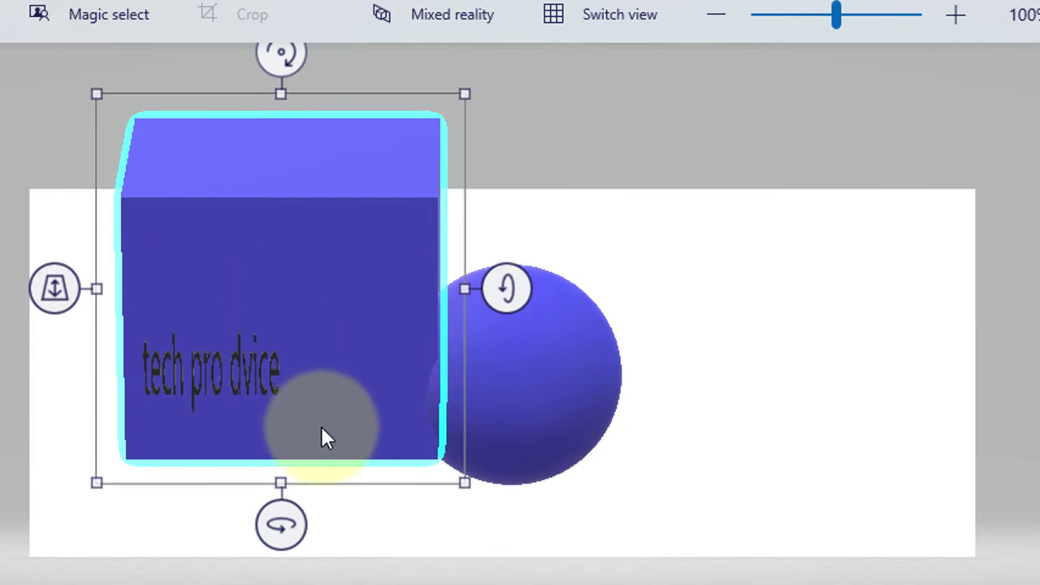
mouse_move(216, 375)
left_mouse_down()
mouse_move(318, 304)
mouse_move(225, 276)
left_mouse_up()
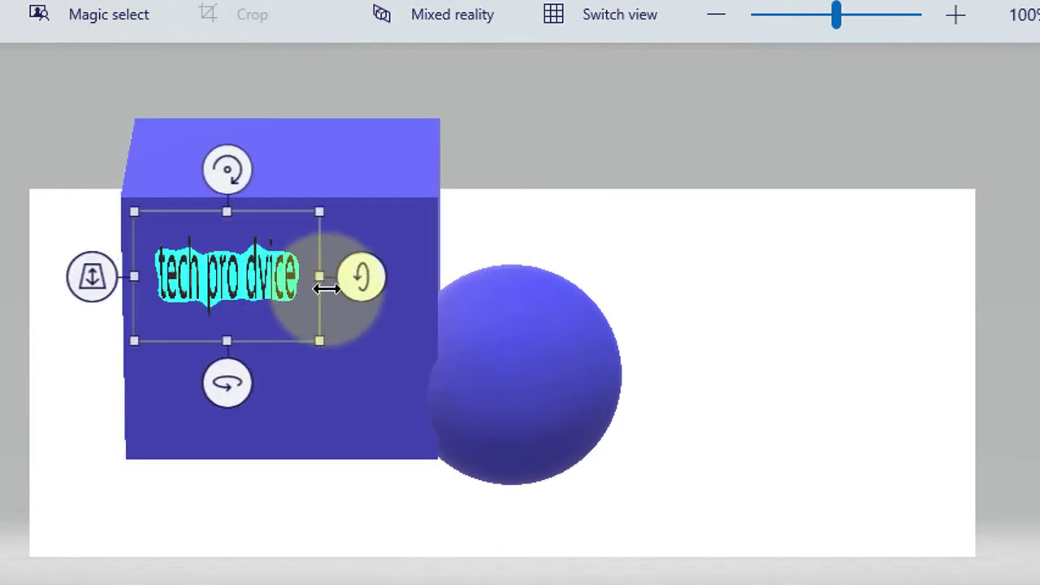
left_click_drag(320, 276, 439, 284)
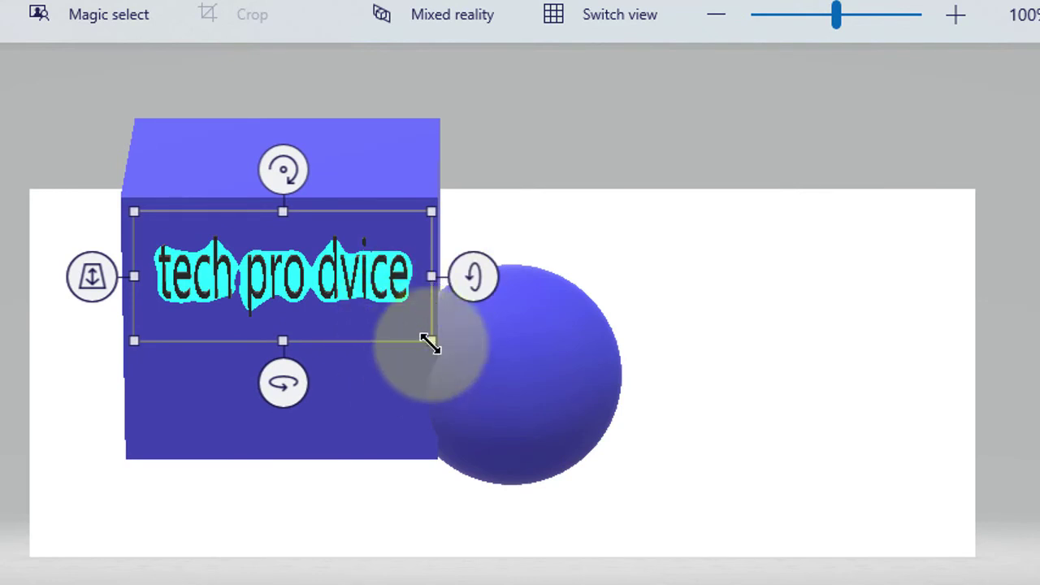
Move the sphere behind the cube and settle the cube at the left.
left_click(479, 417)
mouse_move(479, 417)
left_mouse_down()
mouse_move(248, 395)
mouse_move(265, 299)
mouse_move(260, 381)
mouse_move(249, 374)
left_mouse_up()
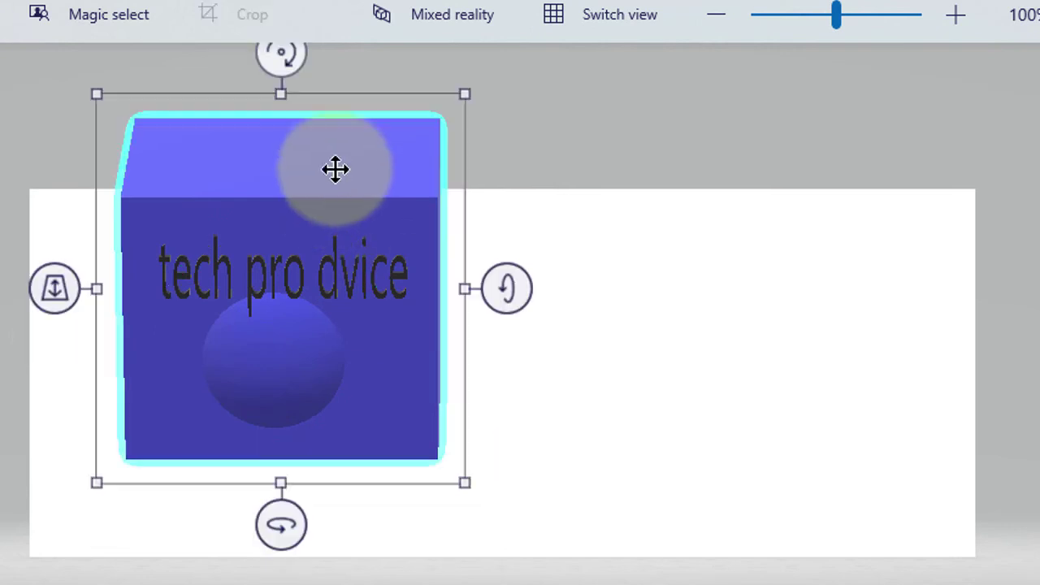
mouse_move(337, 179)
left_mouse_down()
mouse_move(487, 269)
mouse_move(539, 233)
mouse_move(328, 212)
mouse_move(300, 383)
mouse_move(321, 305)
mouse_move(220, 276)
mouse_move(202, 336)
mouse_move(186, 330)
mouse_move(445, 295)
mouse_move(301, 278)
mouse_move(313, 274)
left_mouse_up()
left_click(637, 380)
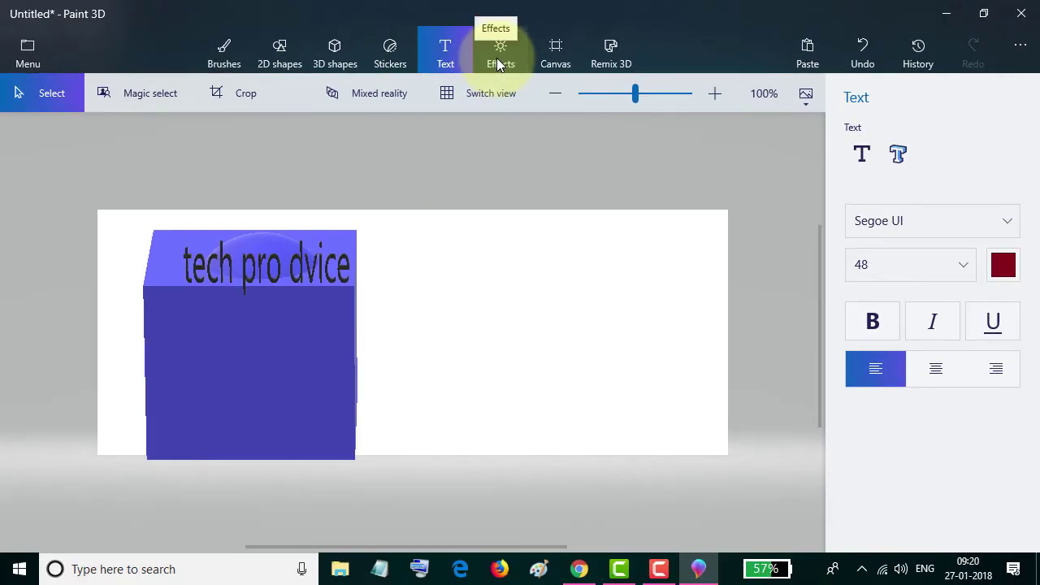
Try the Nether, The End, Space, Honey and Lavender lighting filters, settling on Spearmint.
left_click(498, 64)
left_click(863, 262)
left_click(864, 297)
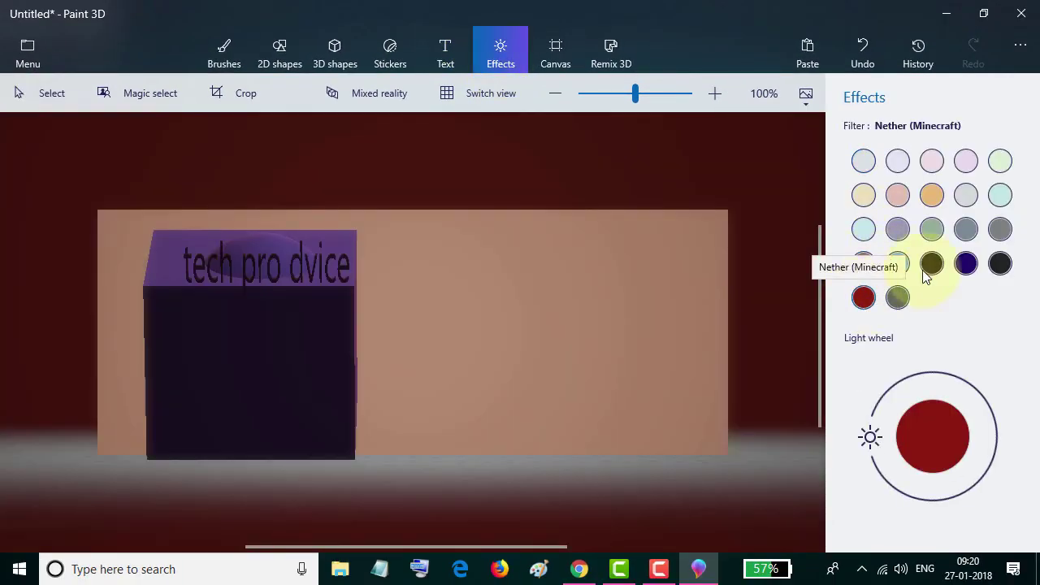
left_click(897, 298)
left_click(932, 230)
left_click(933, 196)
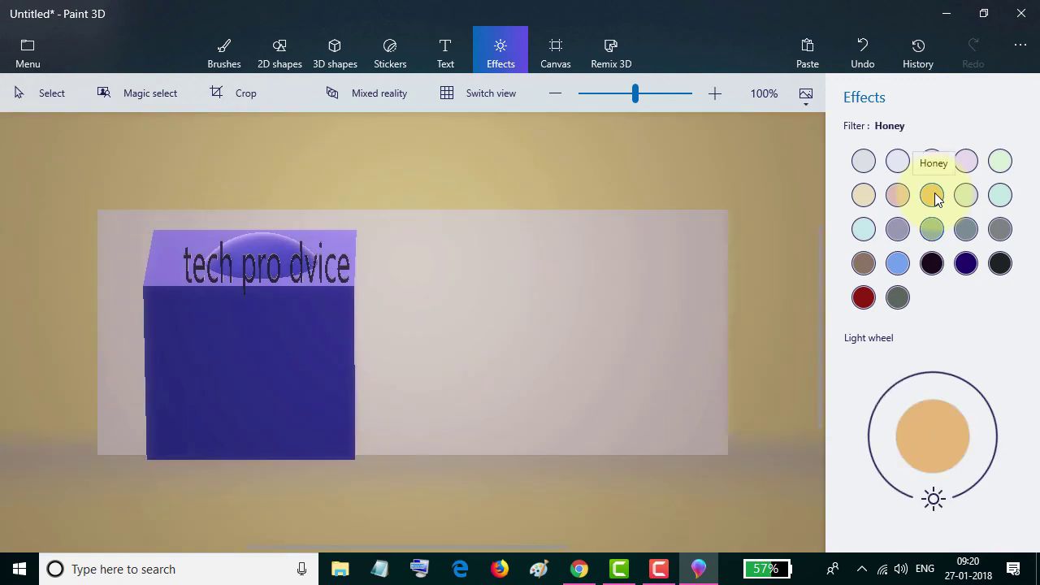
left_click(897, 160)
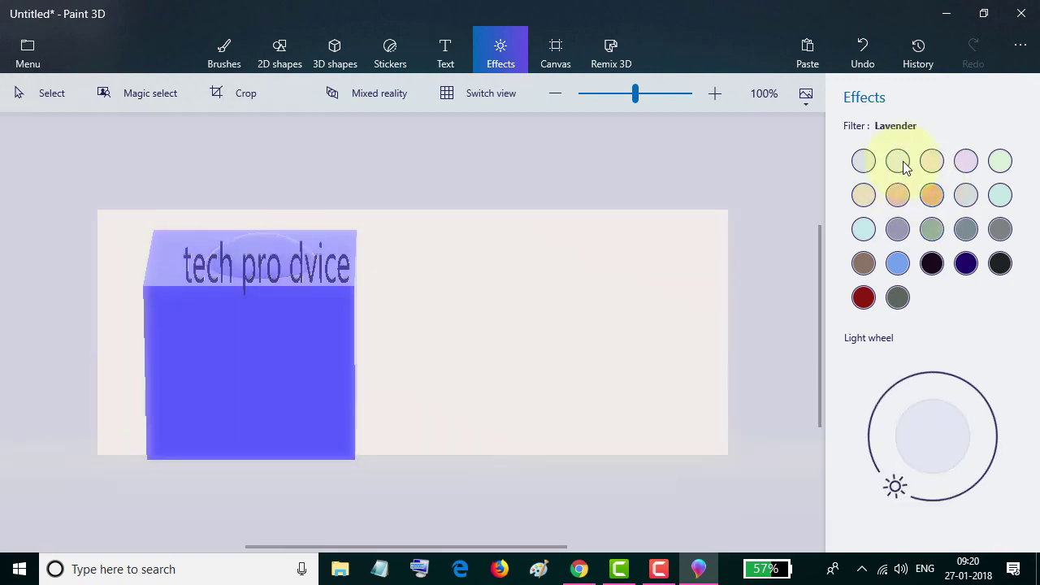
left_click(999, 162)
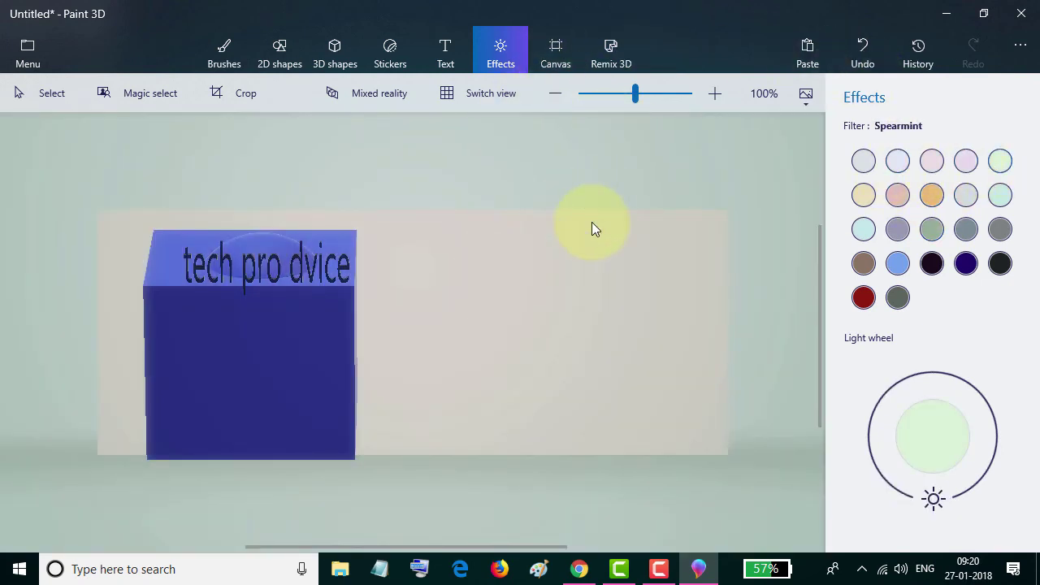
left_click(609, 64)
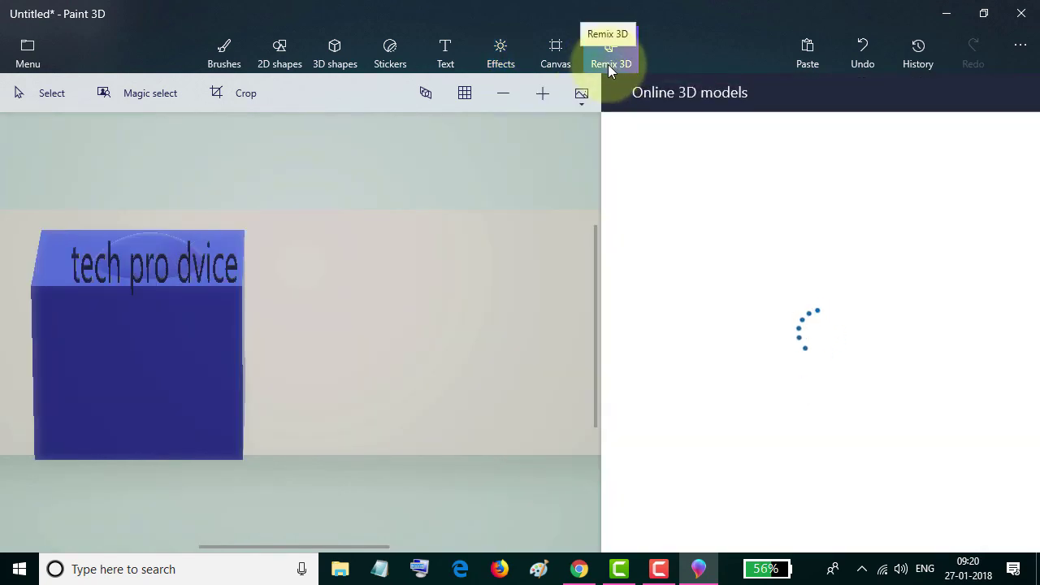
Place a second cube in the scene beside the text cube.
left_click(336, 63)
left_click(248, 272)
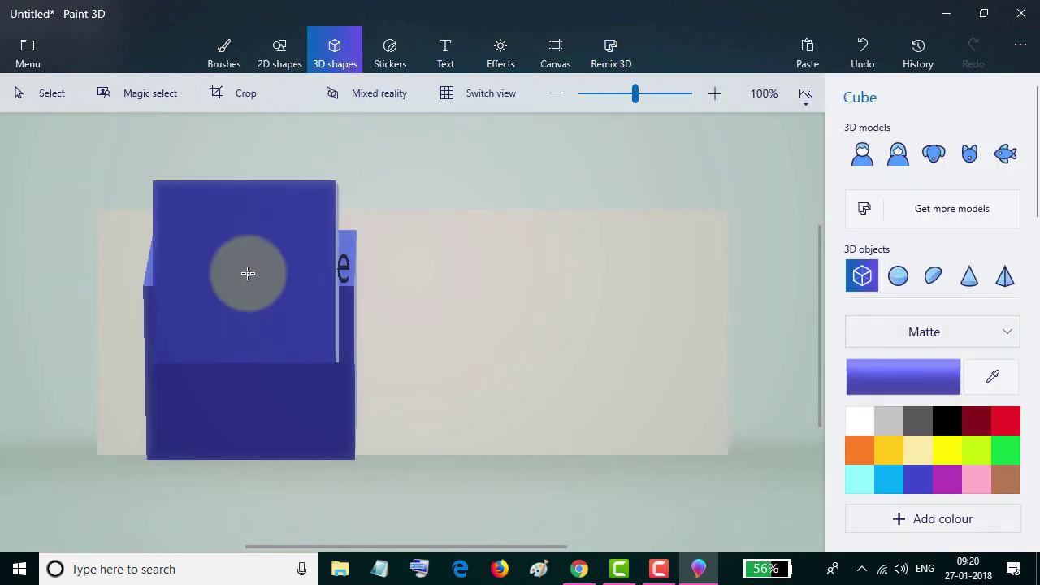
left_click(252, 268)
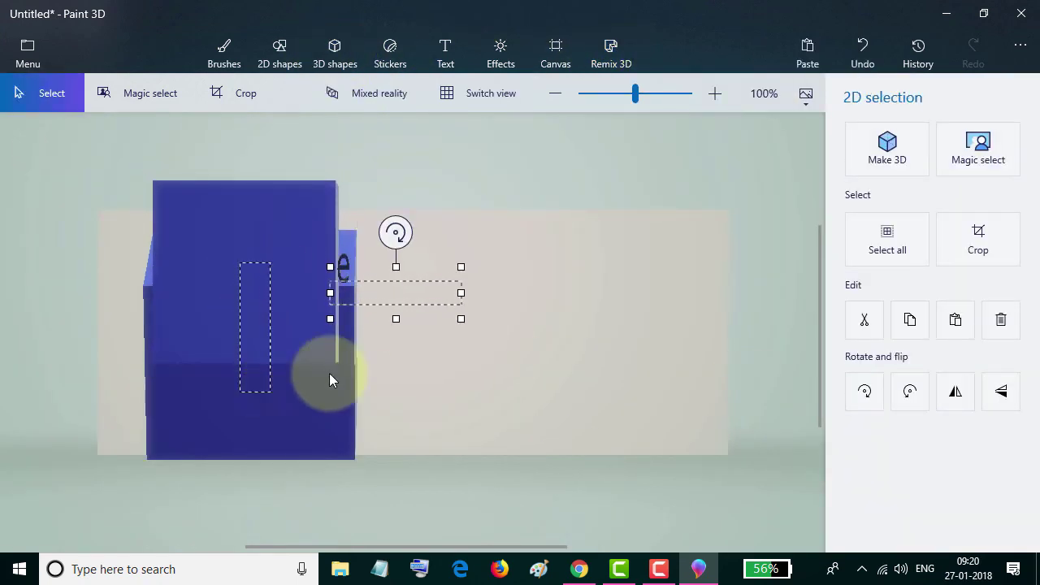
left_click_drag(421, 261, 493, 323)
left_click(503, 367)
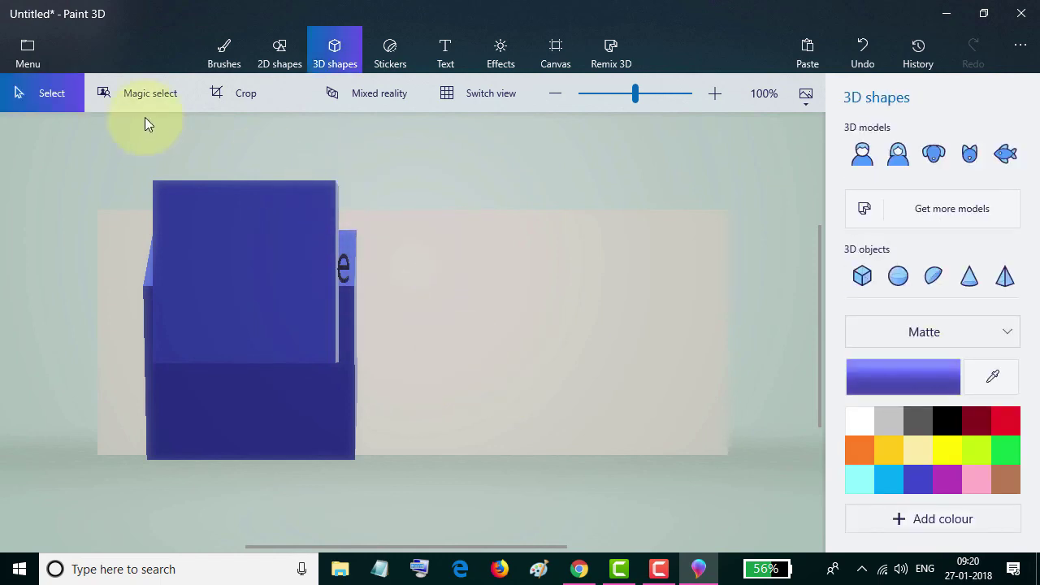
Add a man figure and a woman figure to the right of the cube.
left_click(861, 153)
left_click(458, 341)
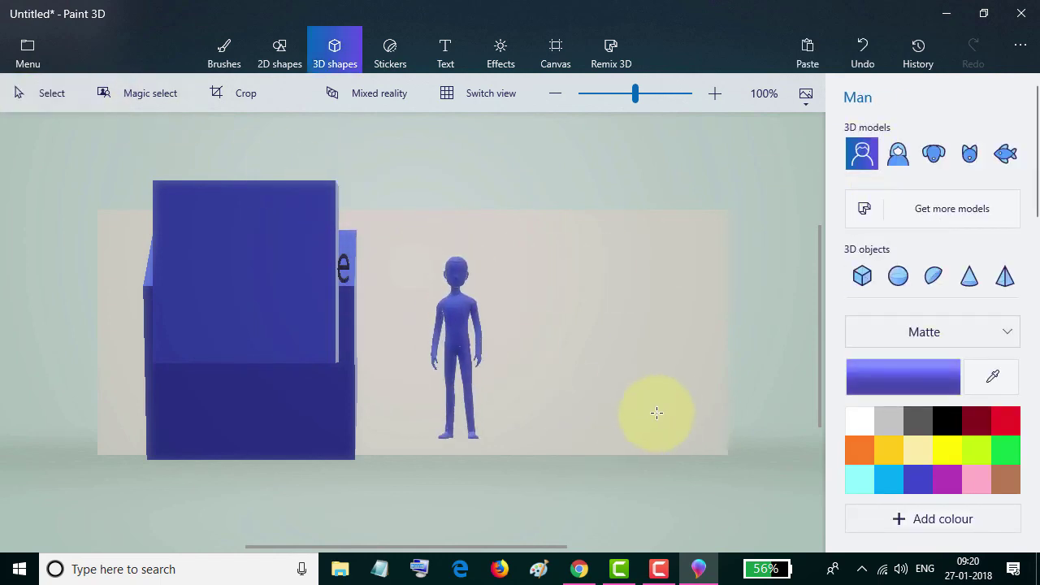
left_click_drag(655, 414, 605, 437)
left_click_drag(453, 346, 479, 361)
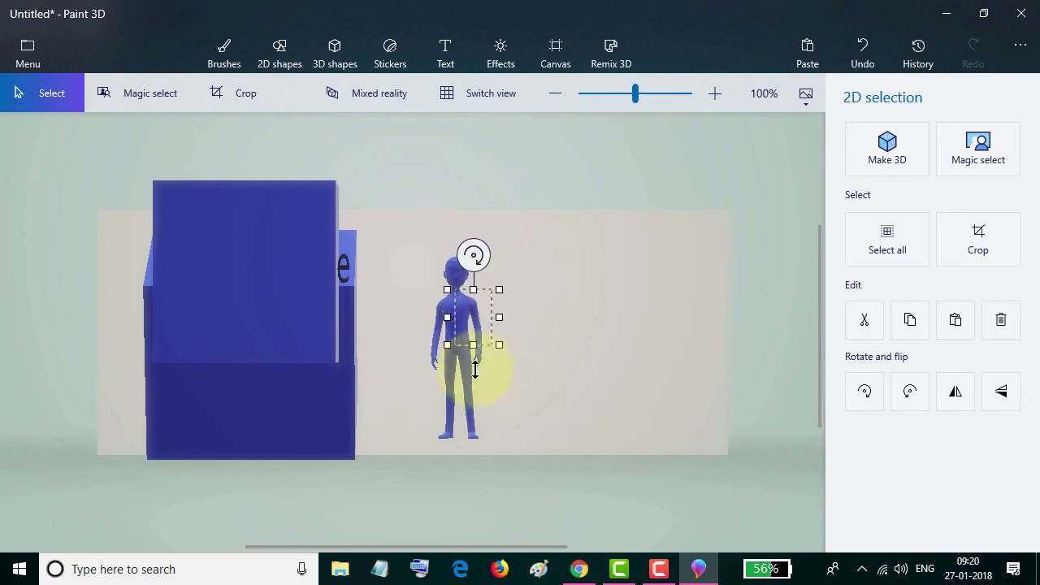
left_click(515, 406)
left_click(898, 153)
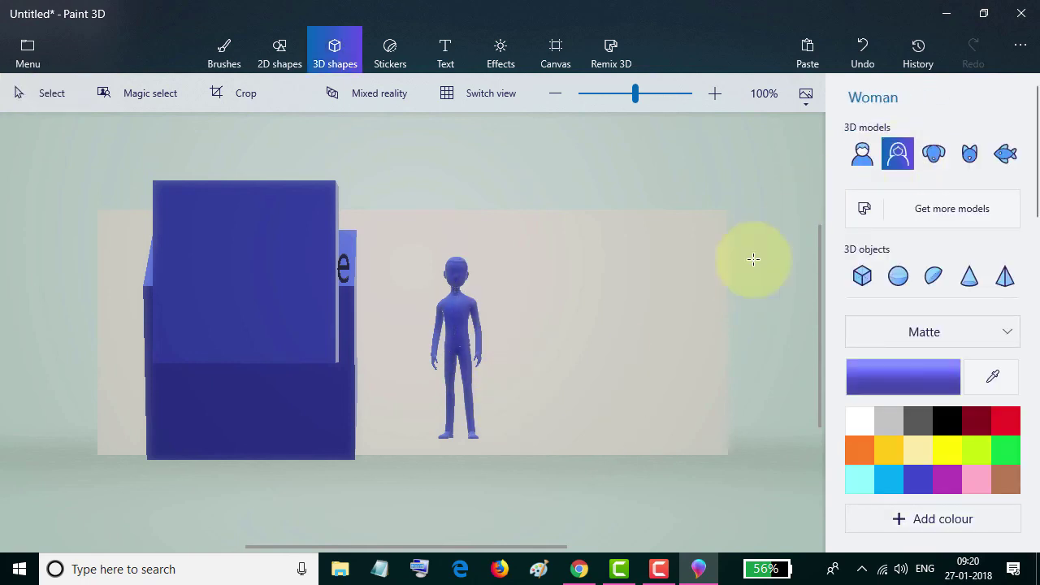
mouse_move(532, 258)
left_mouse_down()
mouse_move(625, 392)
mouse_move(712, 437)
left_mouse_up()
left_click(611, 53)
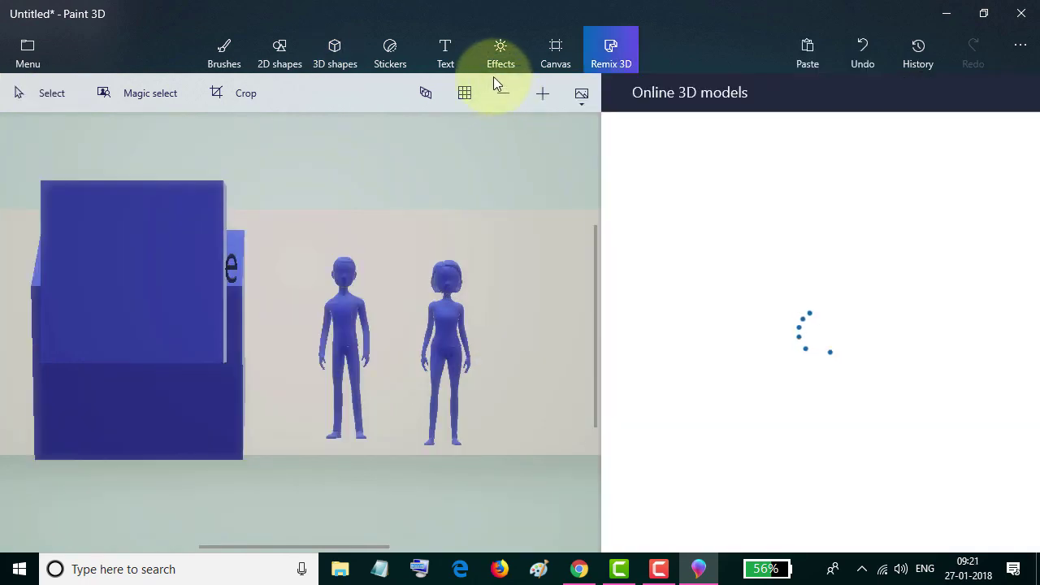
Undo twice to remove the man and woman figures and the extra cube.
left_click(445, 61)
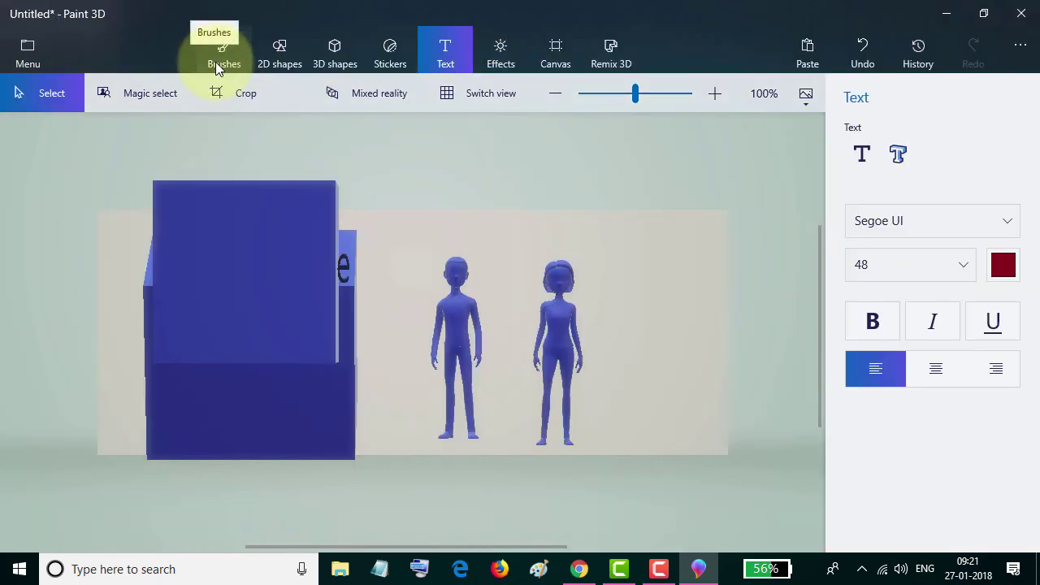
left_click(219, 54)
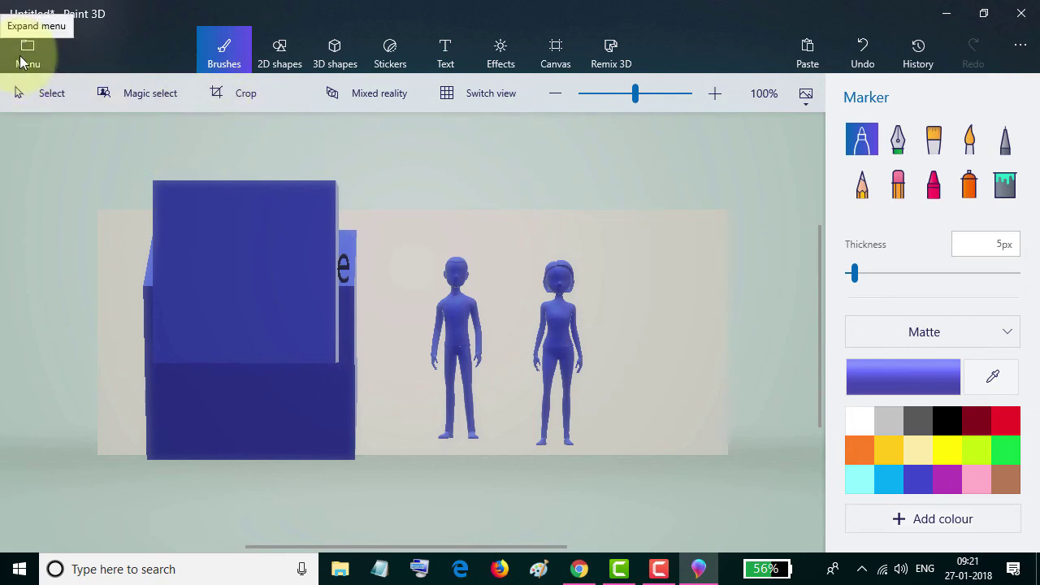
left_click(864, 66)
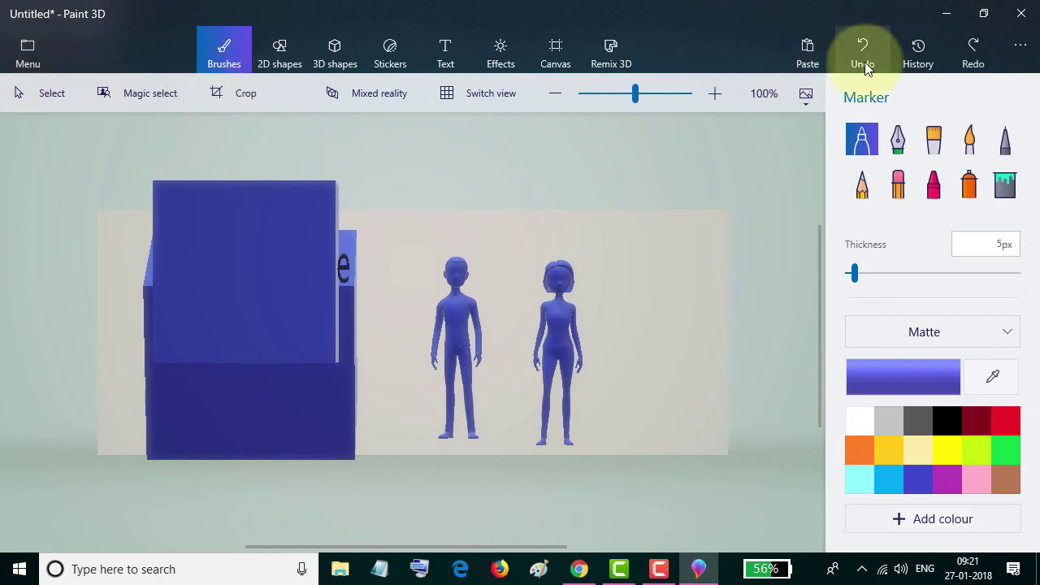
left_click(864, 67)
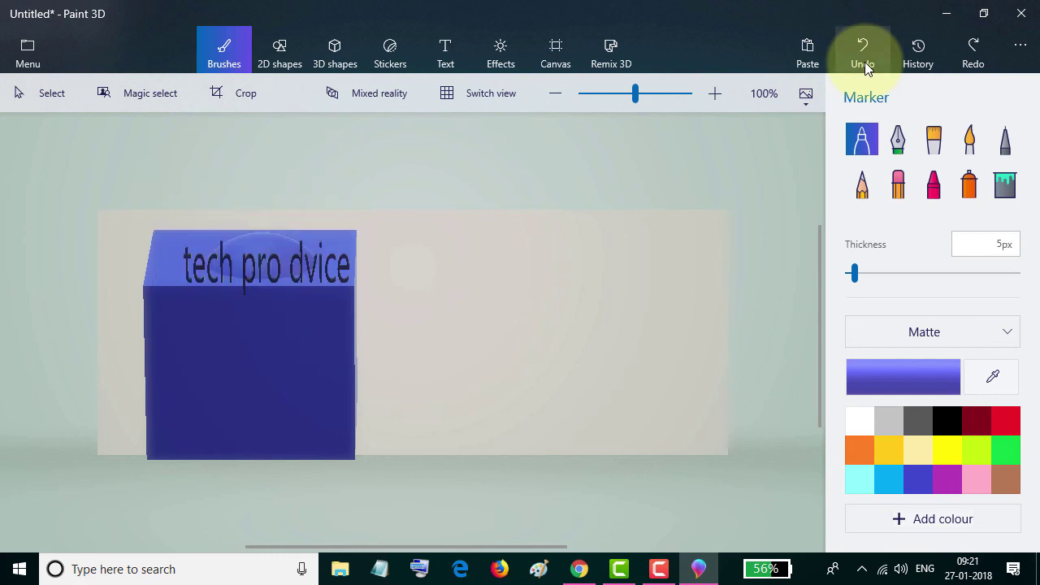